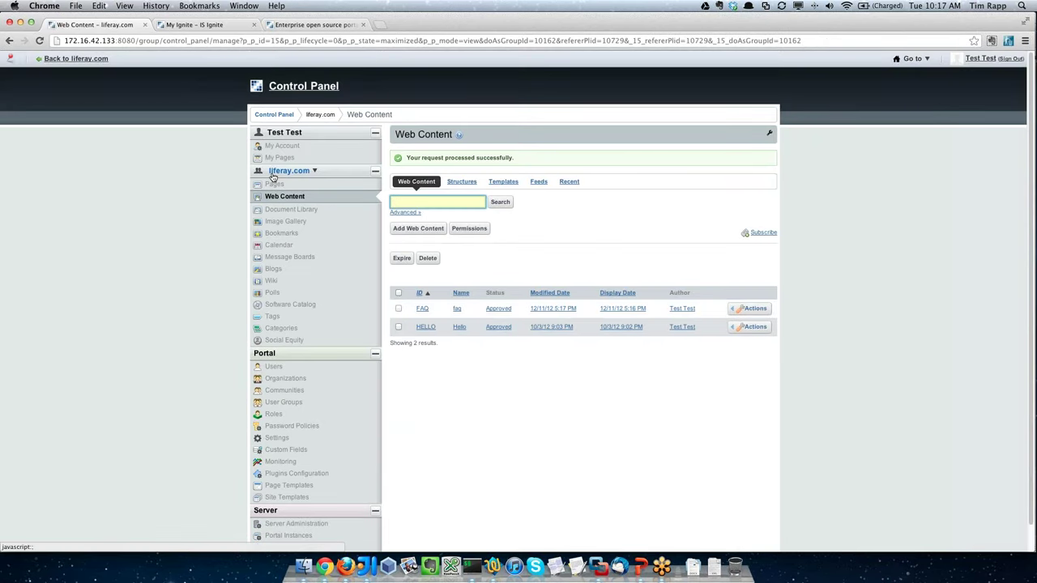
Step: Go back from the control panel to the site and add a Web Content Display portlet
{"action": "left_click", "coordinate": [94, 59]}
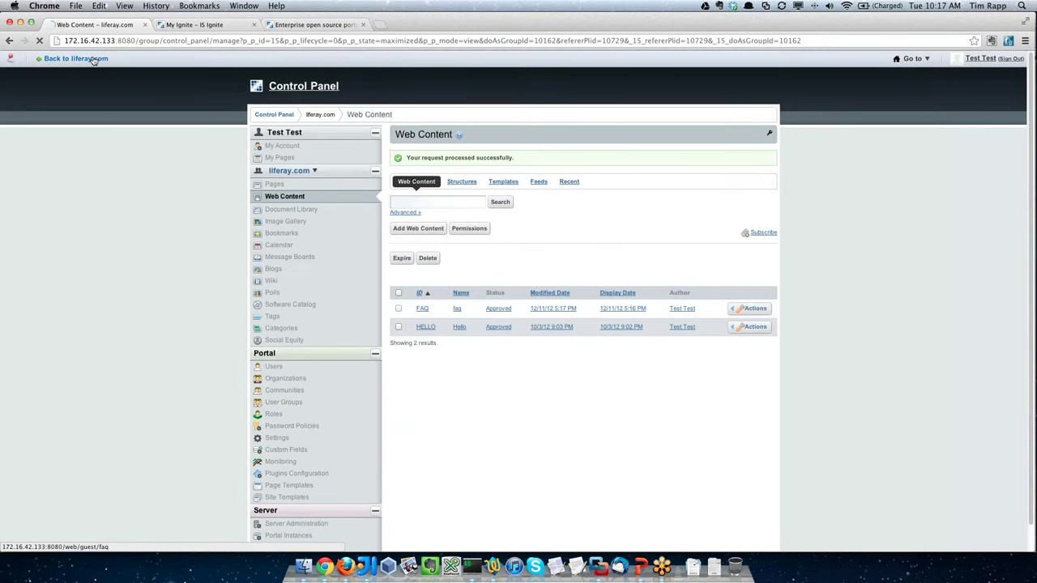
{"action": "mouse_move", "coordinate": [95, 60]}
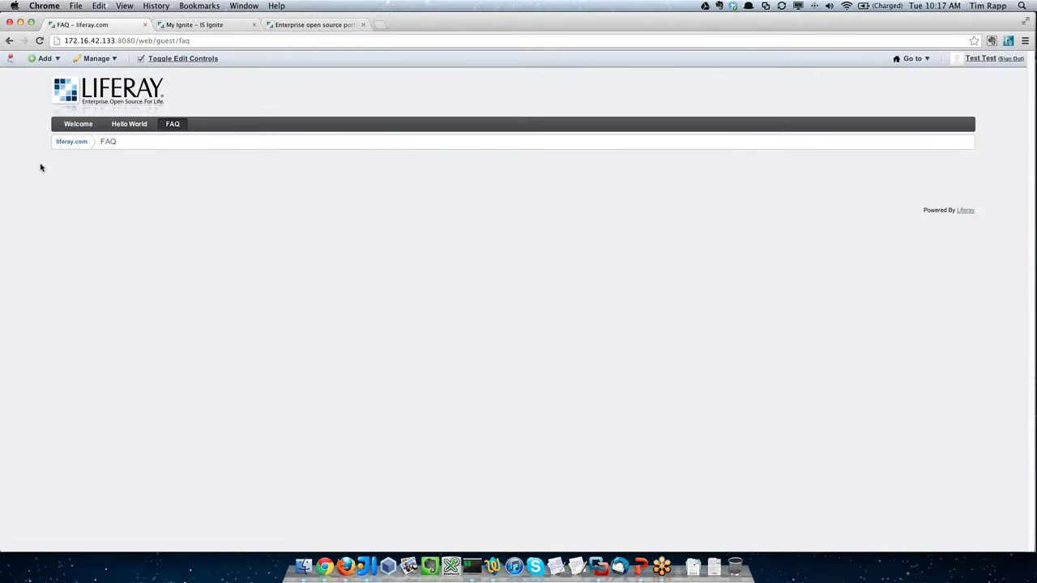
{"action": "mouse_move", "coordinate": [51, 63]}
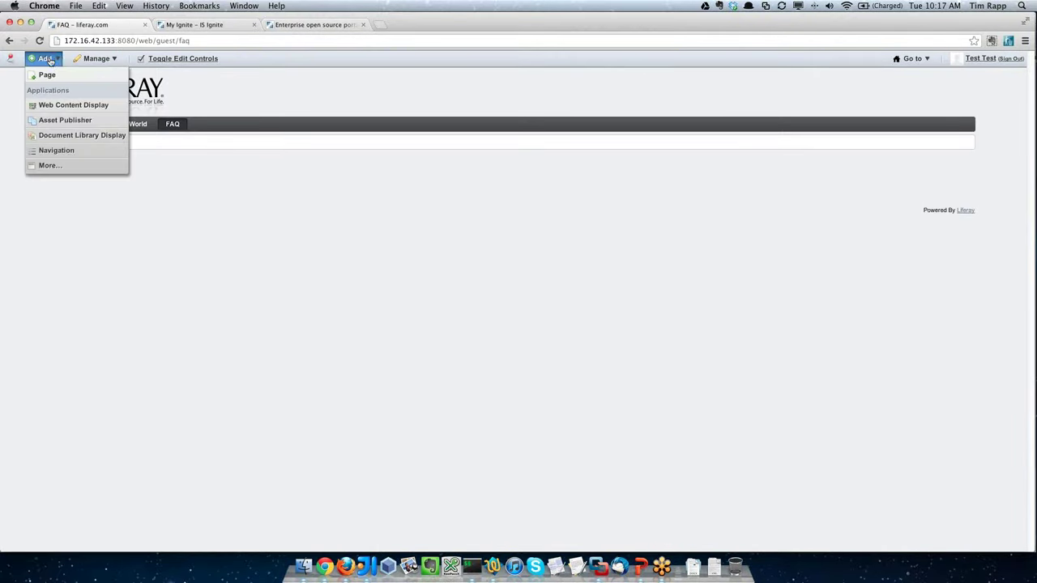
{"action": "left_click", "coordinate": [68, 105]}
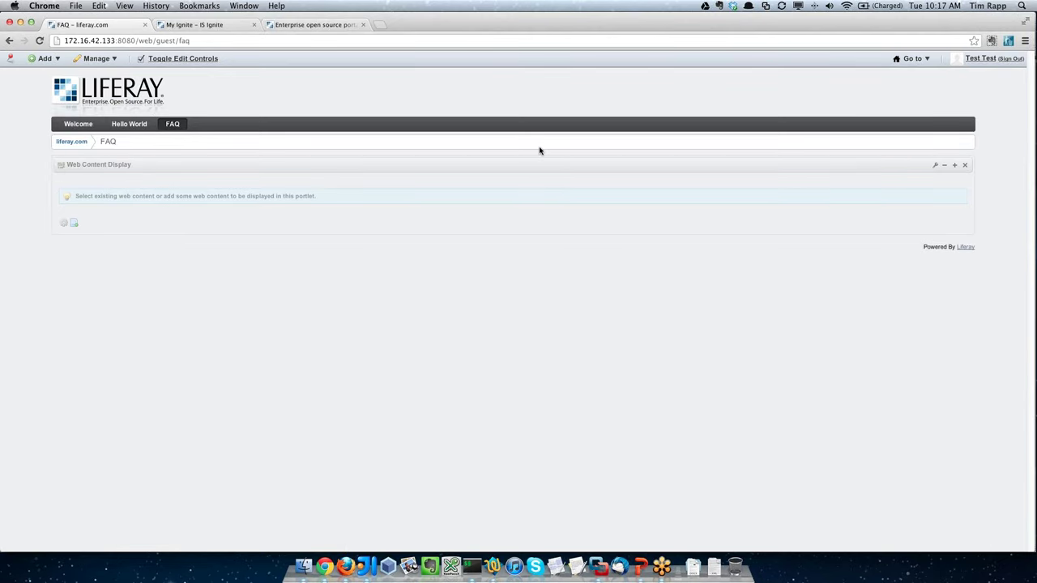
Step: Set the Web Content Display portlet to show the FAQ article and save the selection
{"action": "left_click", "coordinate": [939, 167]}
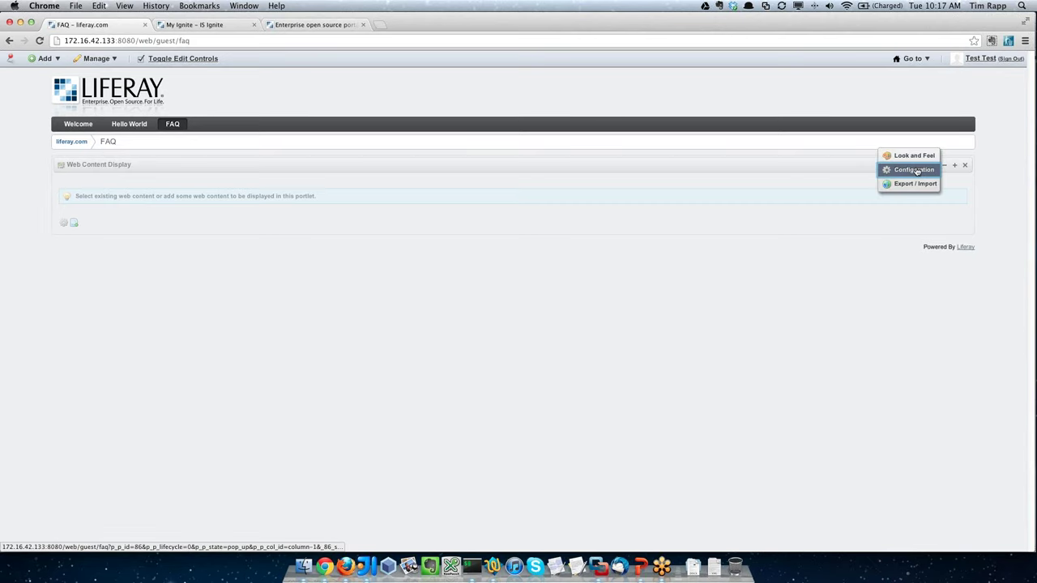
{"action": "left_click", "coordinate": [917, 171]}
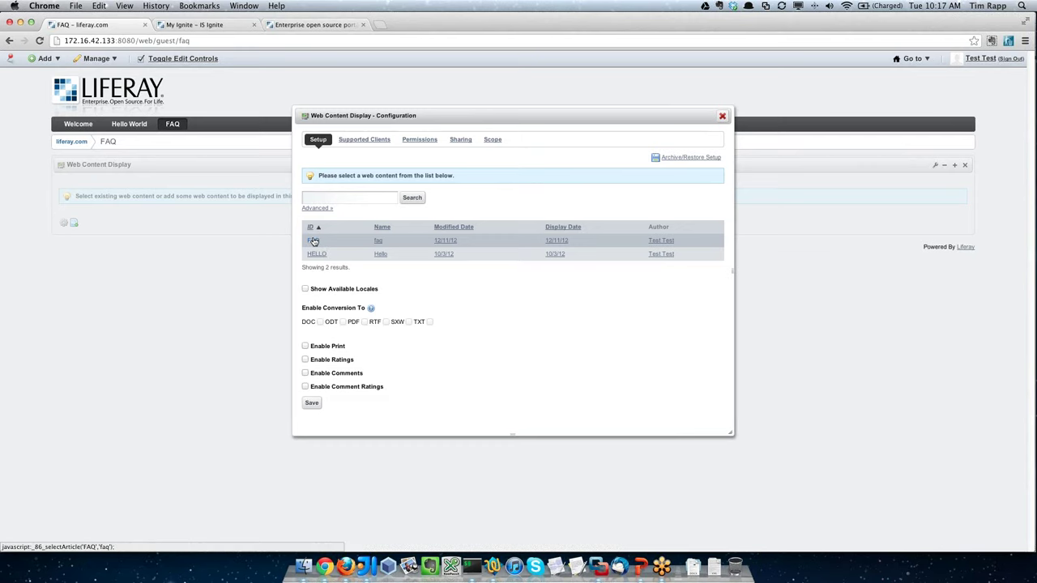
{"action": "left_click", "coordinate": [314, 242]}
{"action": "left_click", "coordinate": [314, 242]}
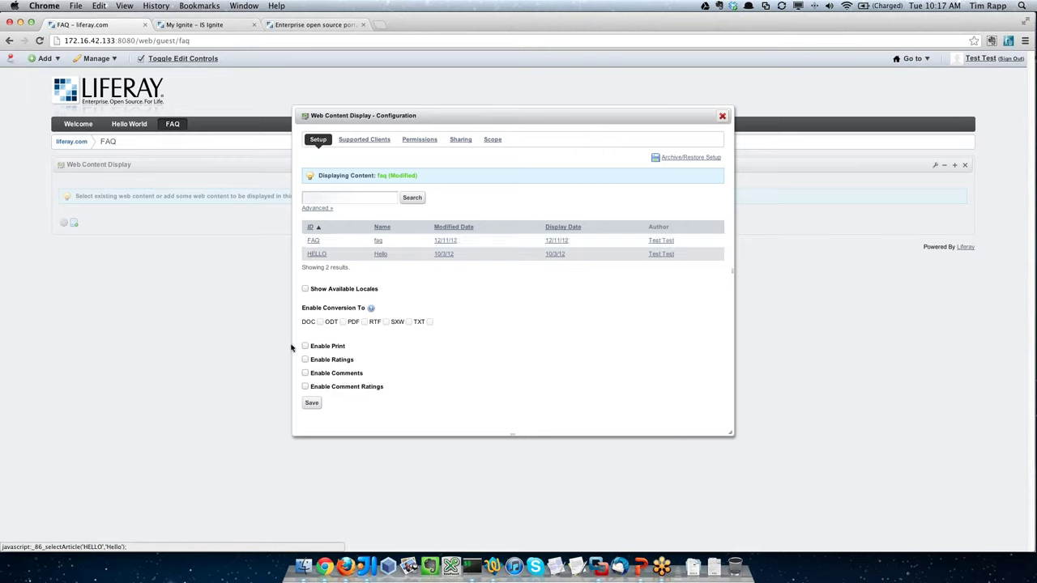
{"action": "left_click", "coordinate": [313, 404]}
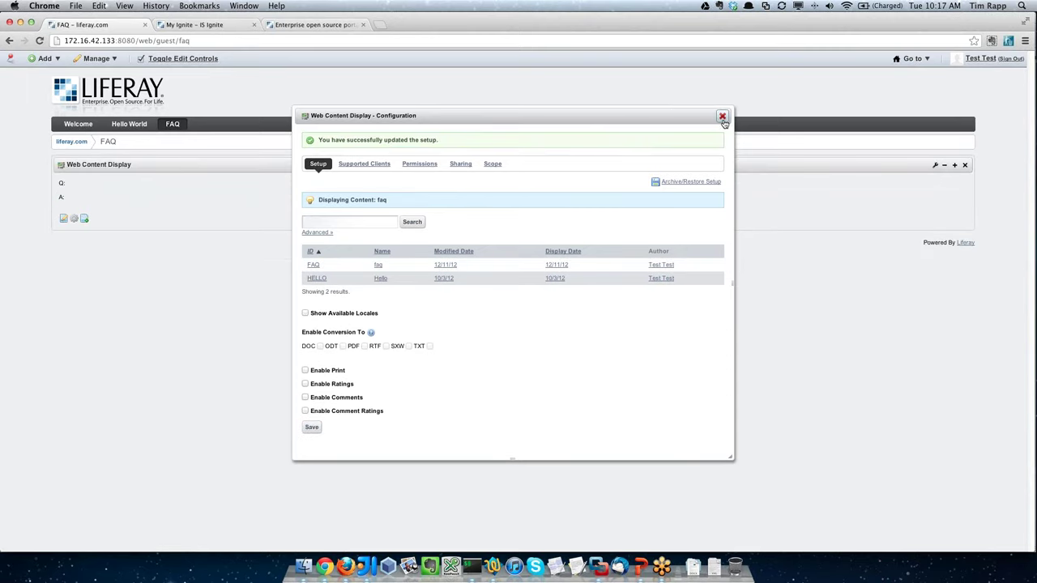
{"action": "left_click", "coordinate": [722, 117]}
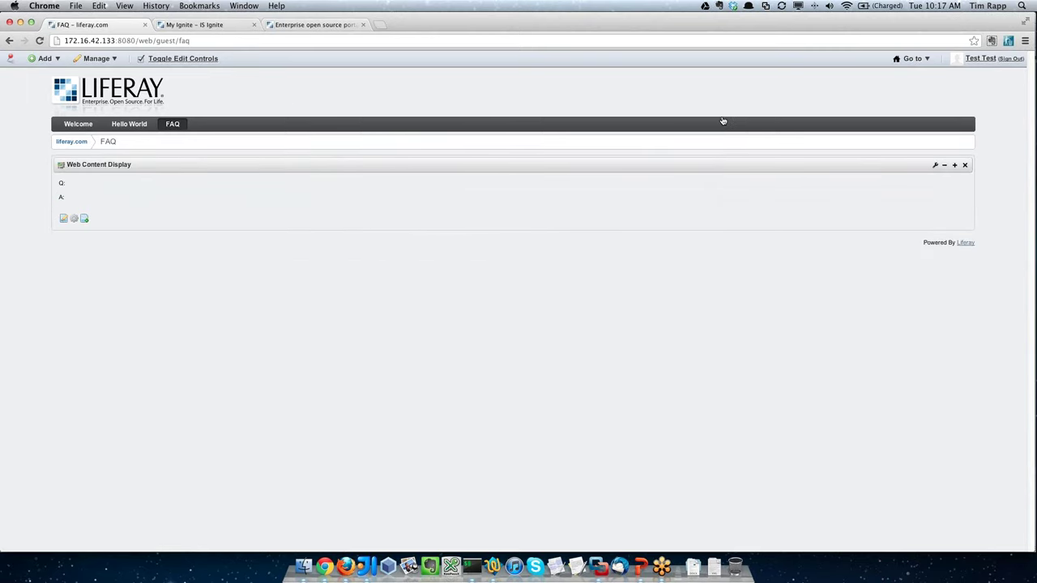
Step: Enter 'How long does it take to add a page to a web app?' with its Liferay answer and publish
{"action": "left_click", "coordinate": [66, 222]}
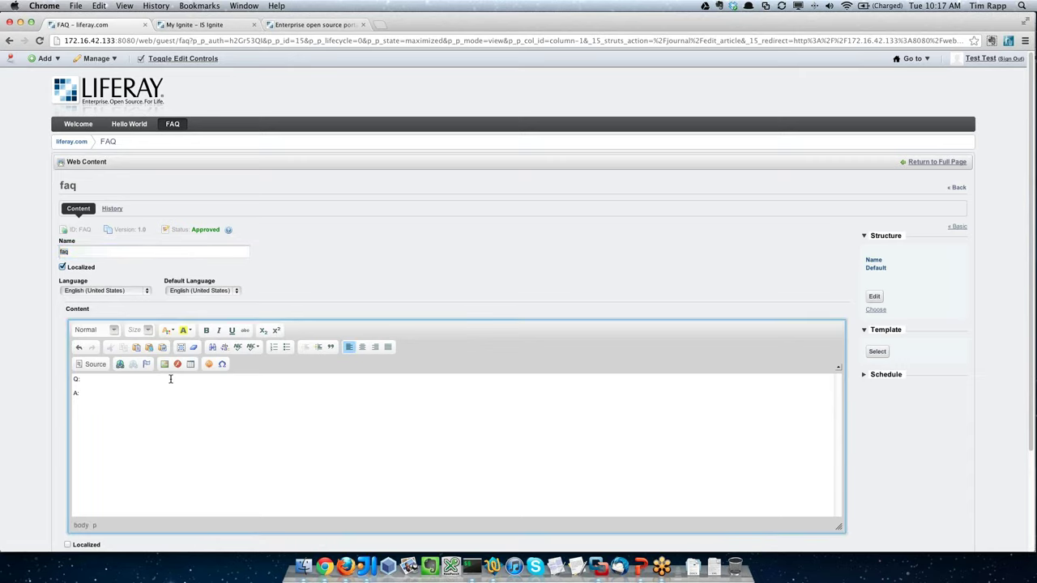
{"action": "type", "text": "How long"}
{"action": "type", "text": " doe"}
{"action": "type", "text": "s it ta"}
{"action": "type", "text": "k to add a page"}
{"action": "type", "text": " to a web app? A:"}
{"action": "type", "text": " 2 minutes if"}
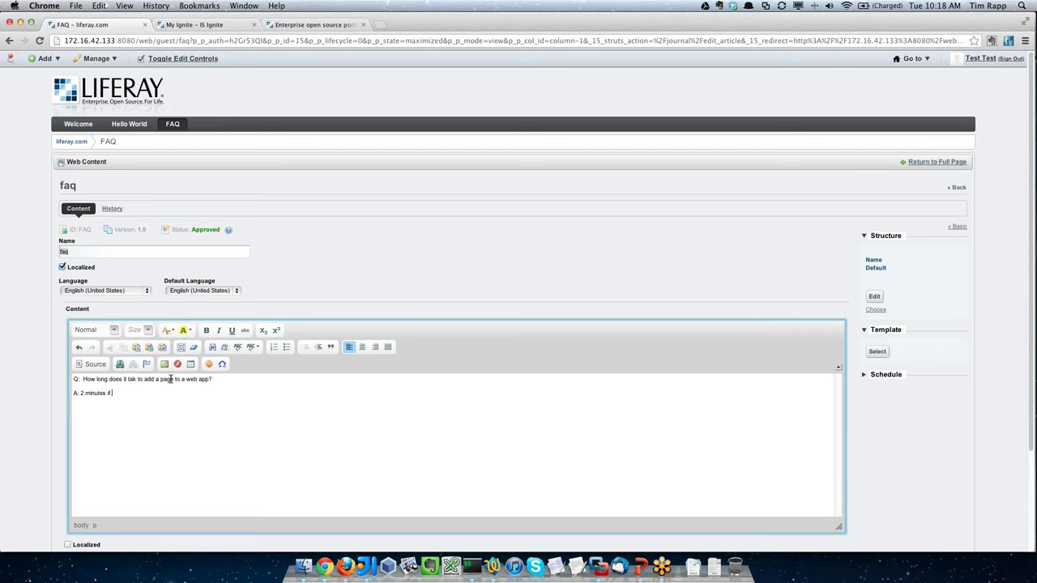
{"action": "type", "text": " using Liferay, much longer for traditional web apps!"}
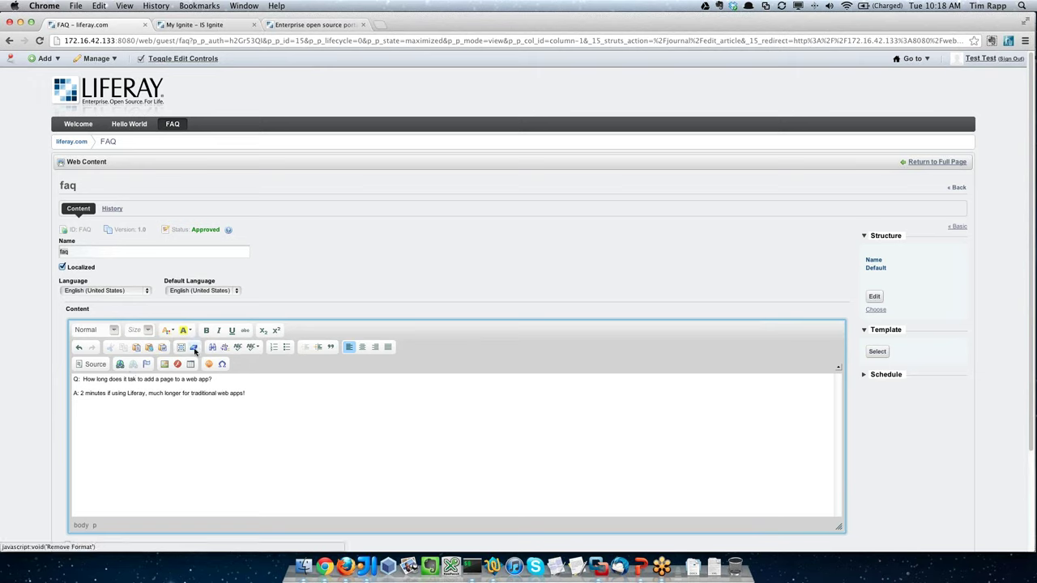
{"action": "type", "text": "e"}
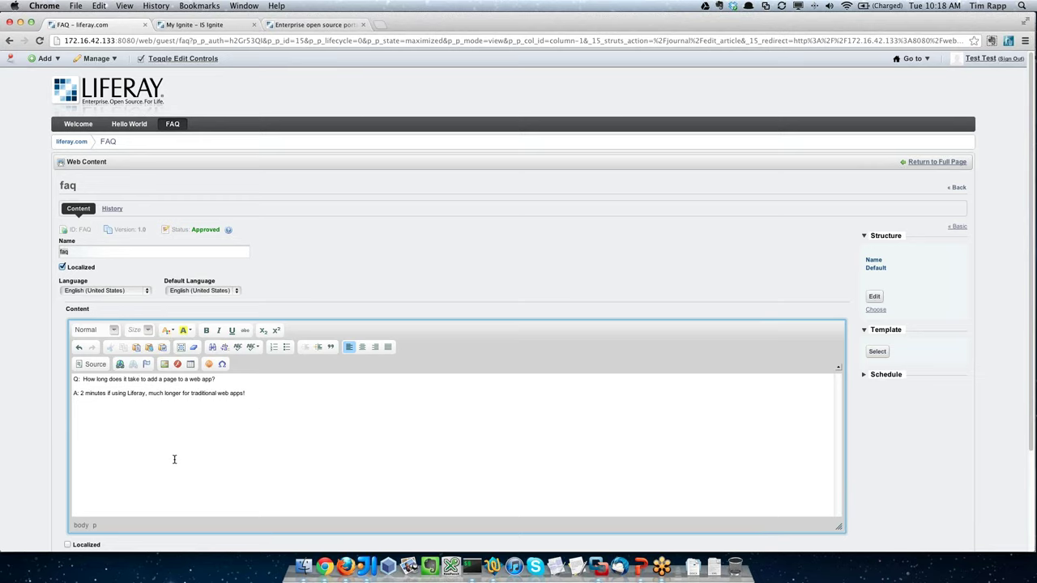
{"action": "scroll", "coordinate": [173, 459], "scroll_direction": "down", "scroll_amount": 1}
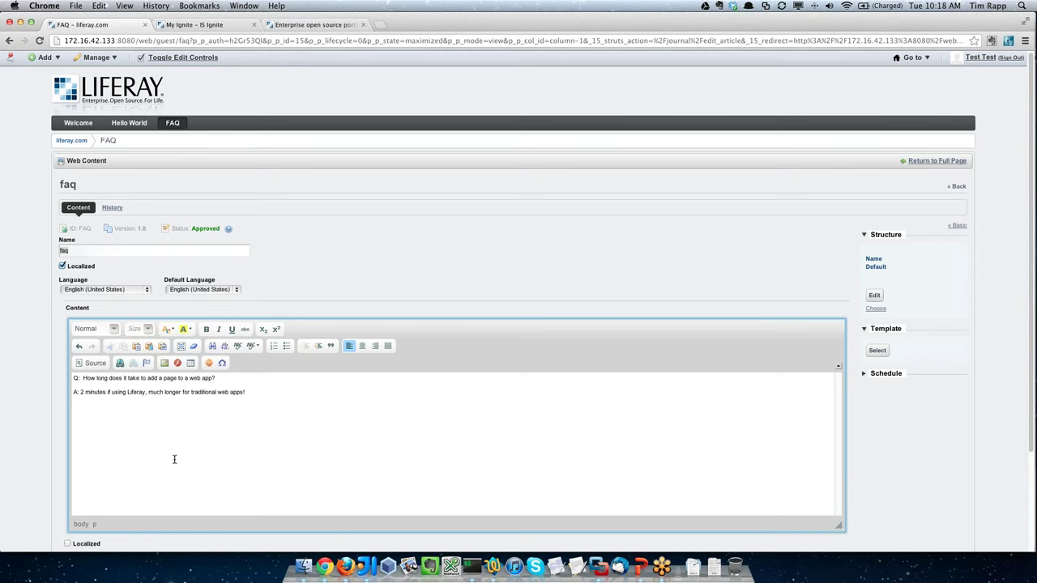
{"action": "scroll", "coordinate": [174, 459], "scroll_direction": "down", "scroll_amount": 3}
{"action": "left_click", "coordinate": [120, 513]}
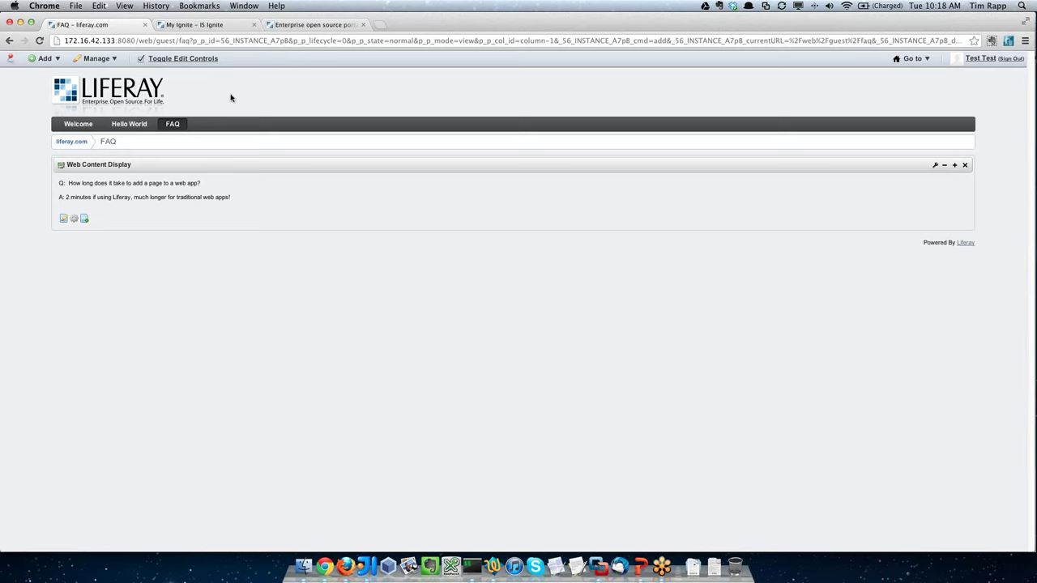
Step: Select the FAQ page in the Control Panel's site pages and show its permissions
{"action": "left_click", "coordinate": [109, 64]}
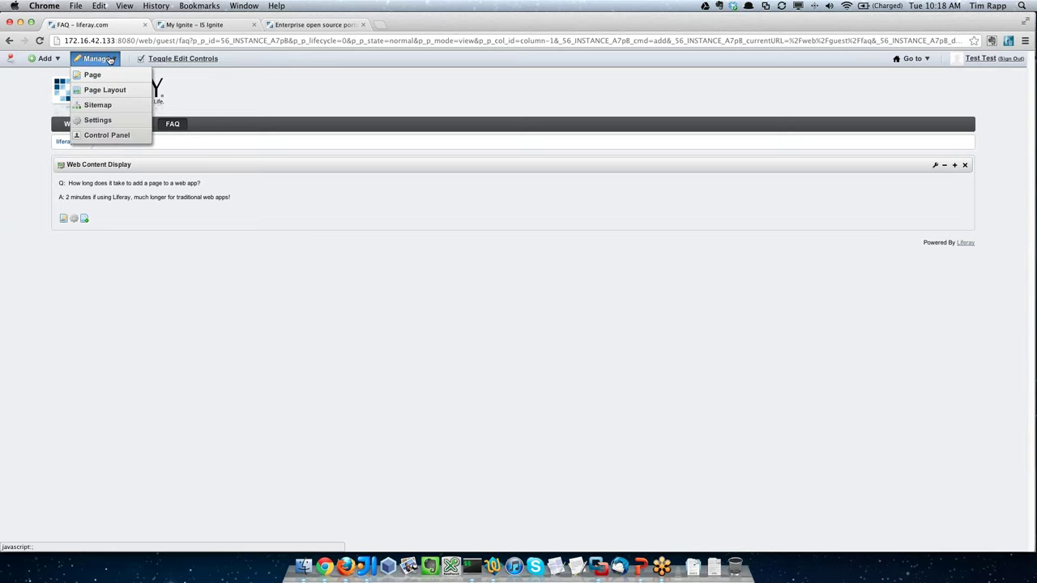
{"action": "left_click", "coordinate": [104, 137]}
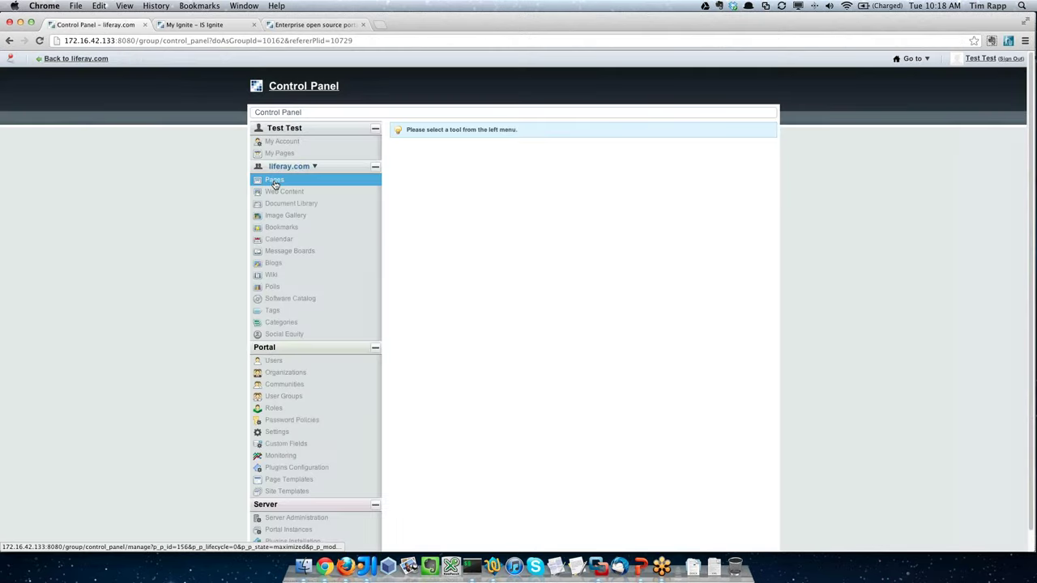
{"action": "left_click", "coordinate": [274, 185]}
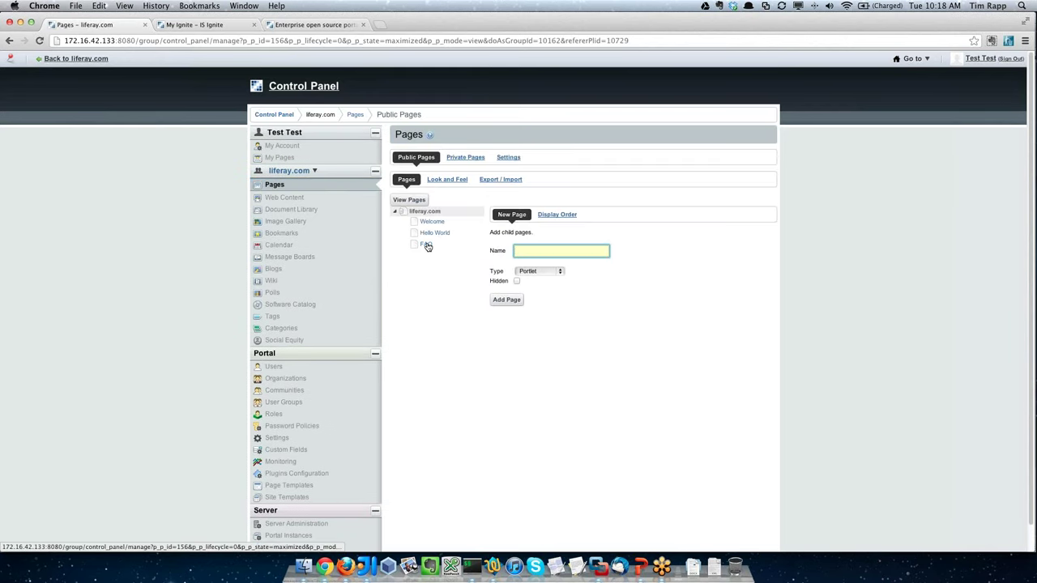
{"action": "left_click", "coordinate": [427, 245]}
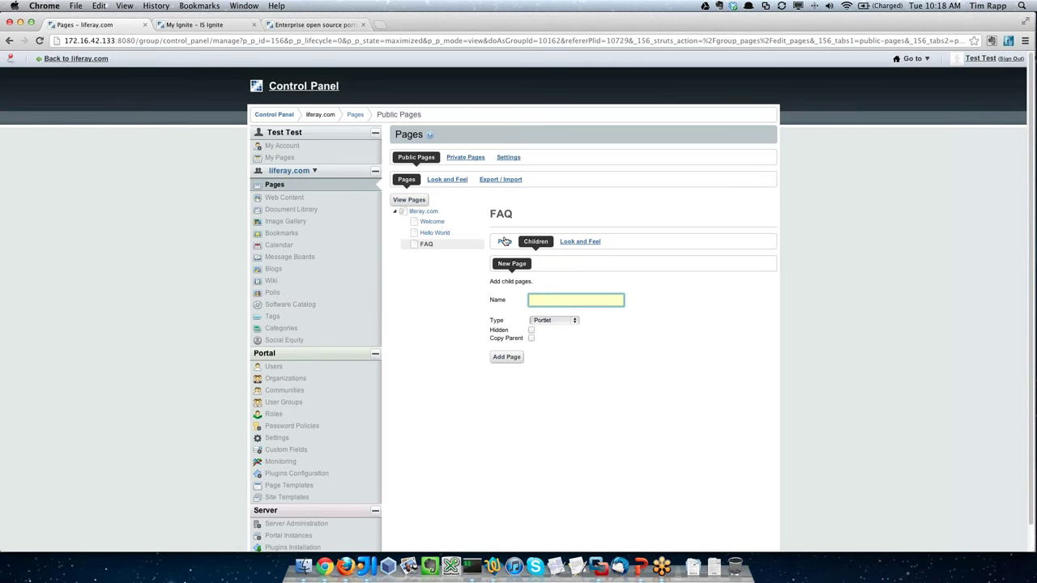
{"action": "left_click", "coordinate": [504, 241]}
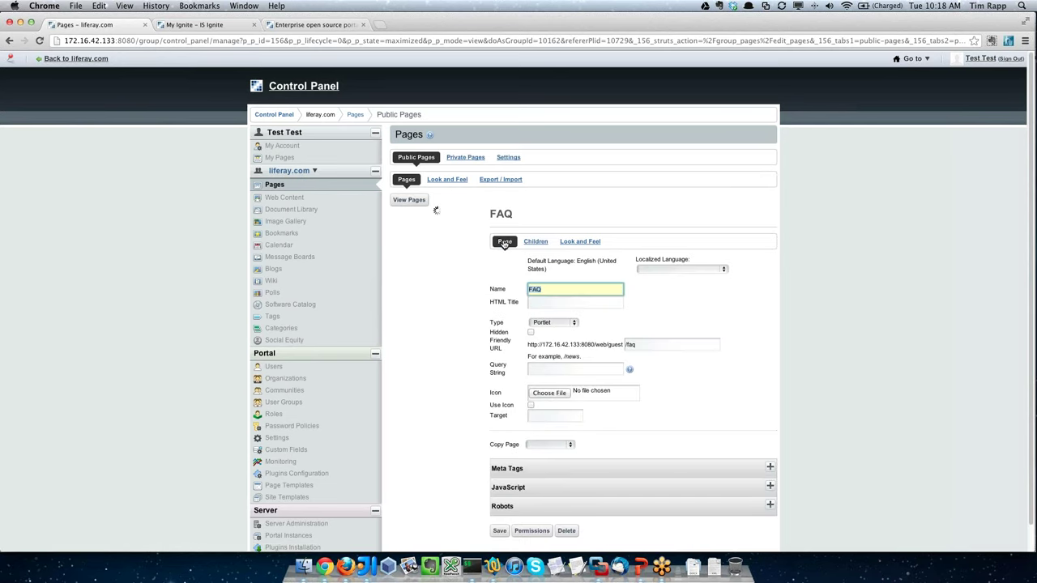
{"action": "left_click", "coordinate": [532, 530]}
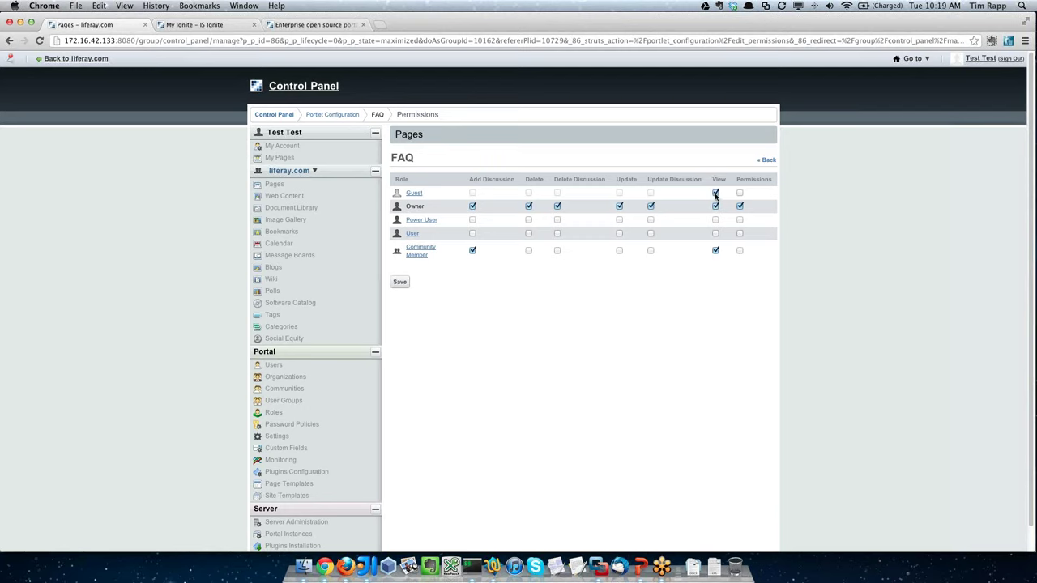
Step: Remove View from Guest, grant View to User, save, and return to liferay.com
{"action": "left_click", "coordinate": [715, 194]}
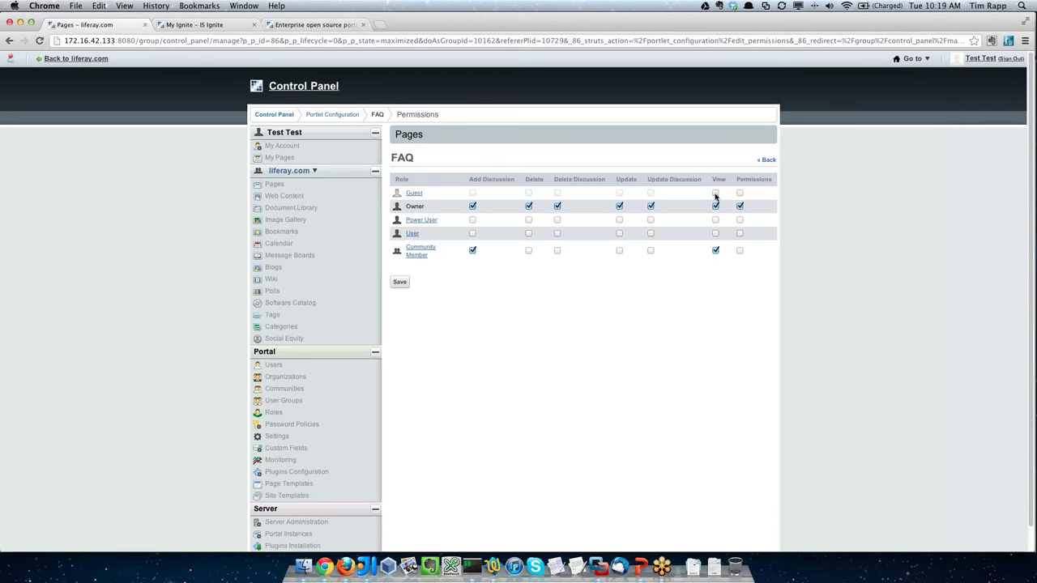
{"action": "left_click", "coordinate": [715, 234]}
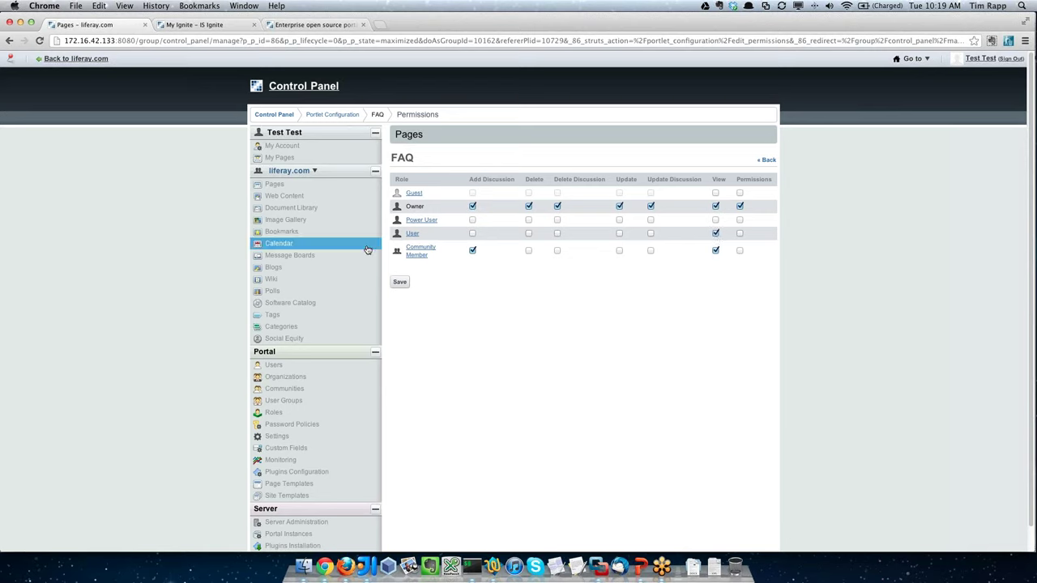
{"action": "left_click", "coordinate": [400, 283]}
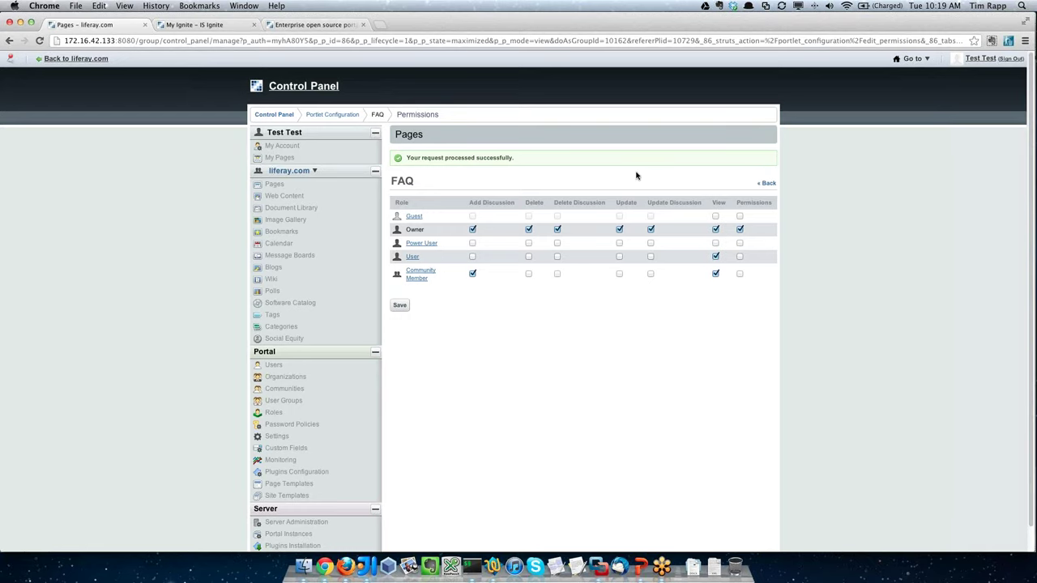
{"action": "left_click", "coordinate": [75, 59]}
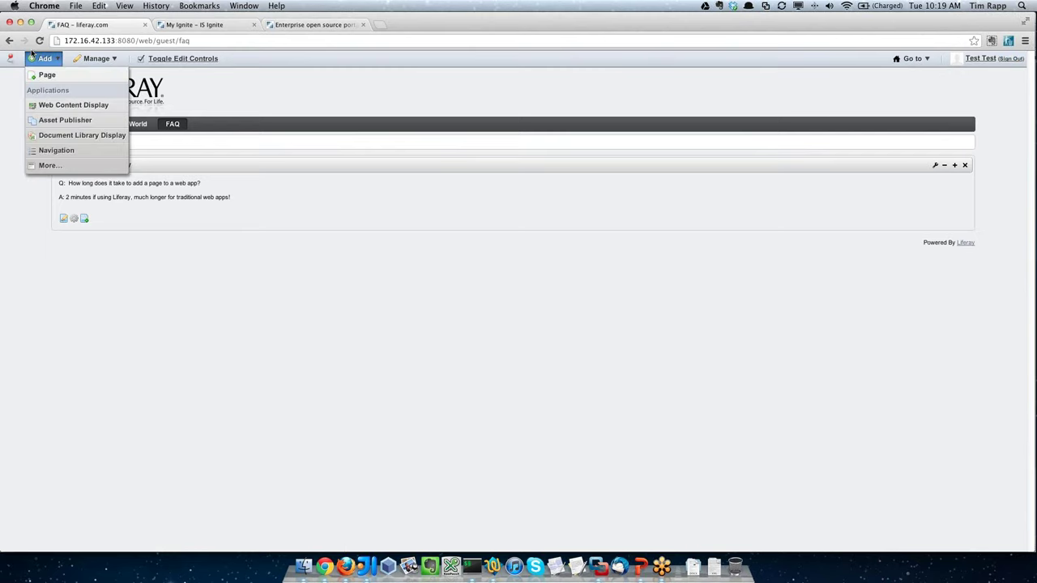
Step: Sign out and sign back in with the test user's email address and password
{"action": "left_click", "coordinate": [1013, 59]}
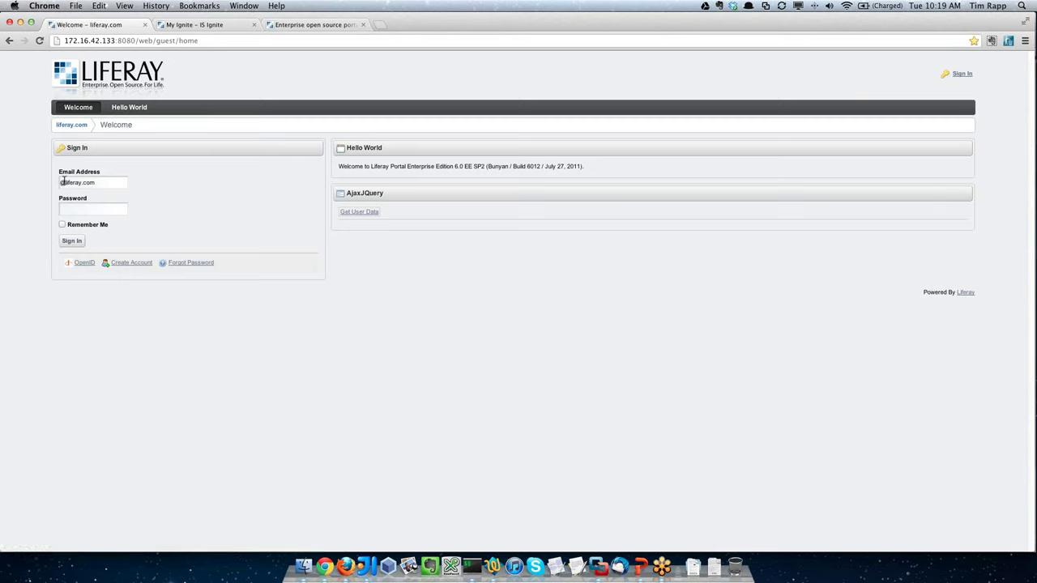
{"action": "left_click", "coordinate": [61, 183]}
{"action": "key", "text": "Tab"}
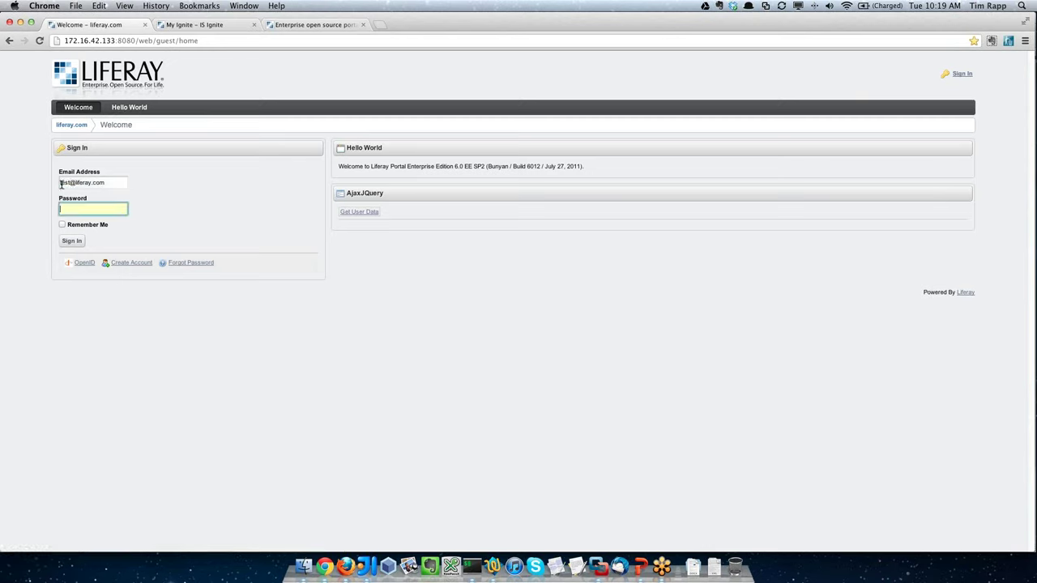
{"action": "key", "text": "Return"}
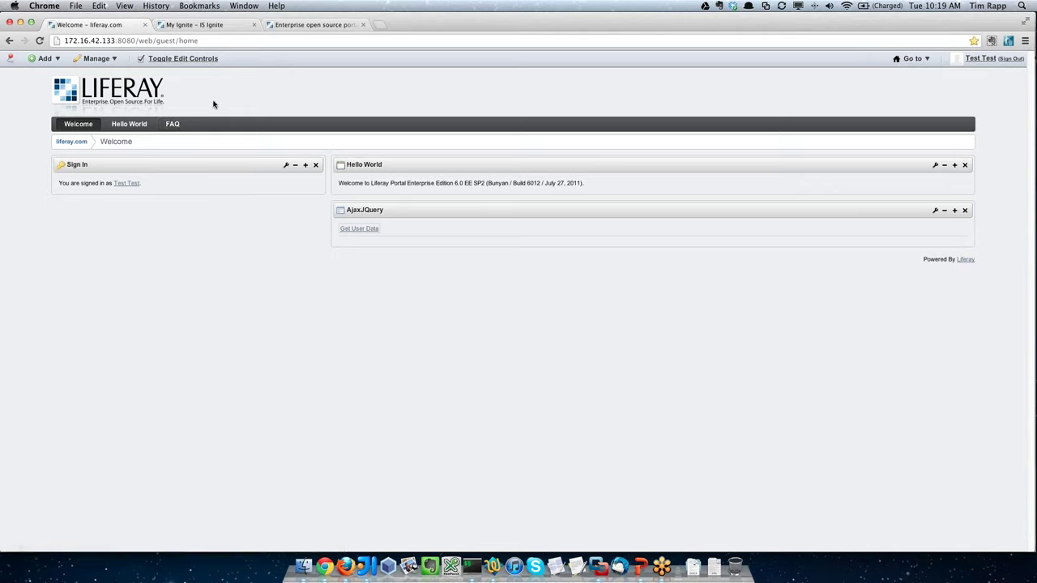
Step: Mark the FAQ page Hidden and save, then clear Hidden and save again
{"action": "left_click", "coordinate": [171, 125]}
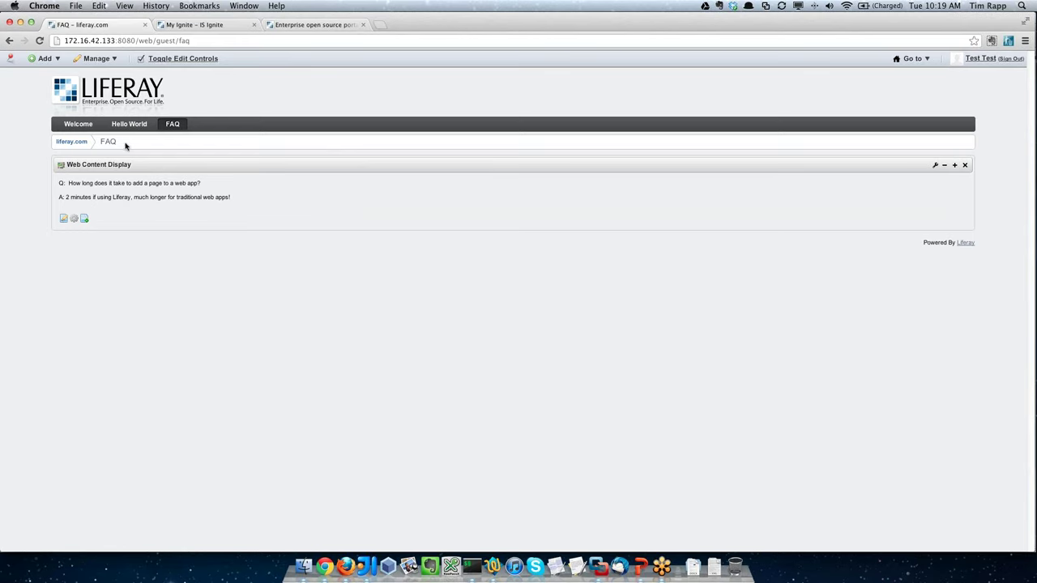
{"action": "left_click", "coordinate": [106, 63]}
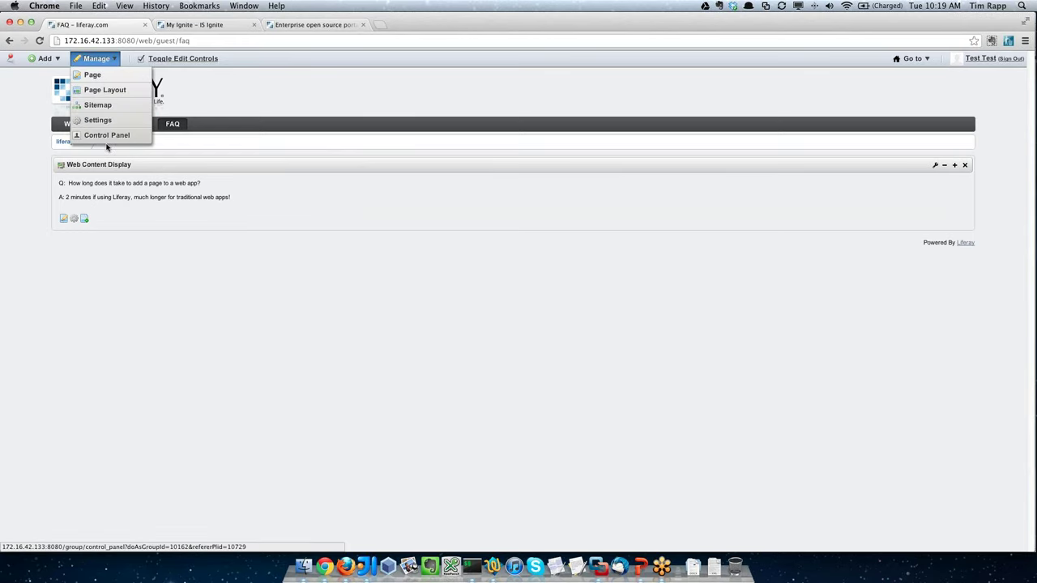
{"action": "left_click", "coordinate": [104, 75]}
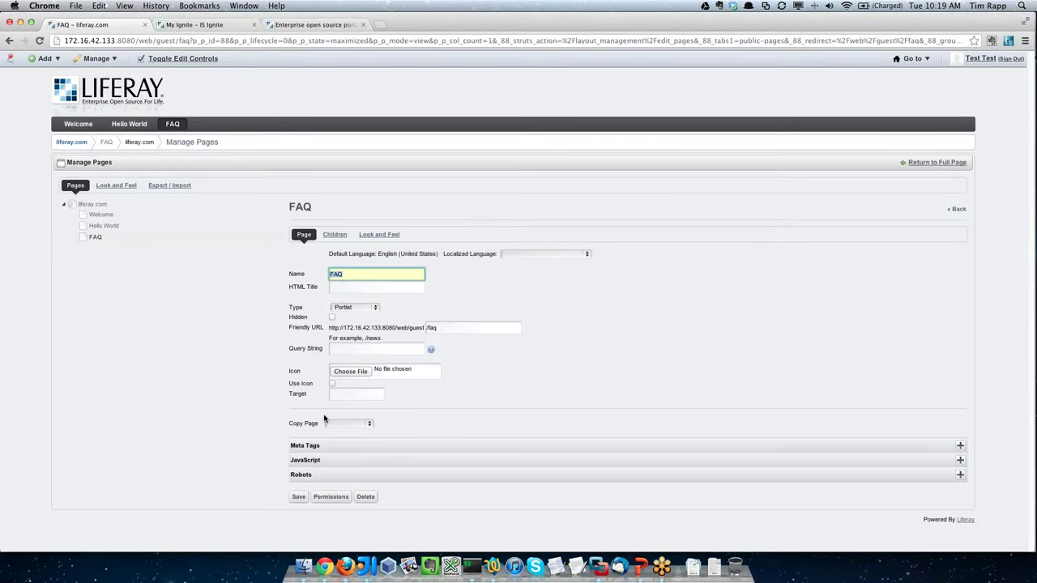
{"action": "left_click", "coordinate": [332, 317]}
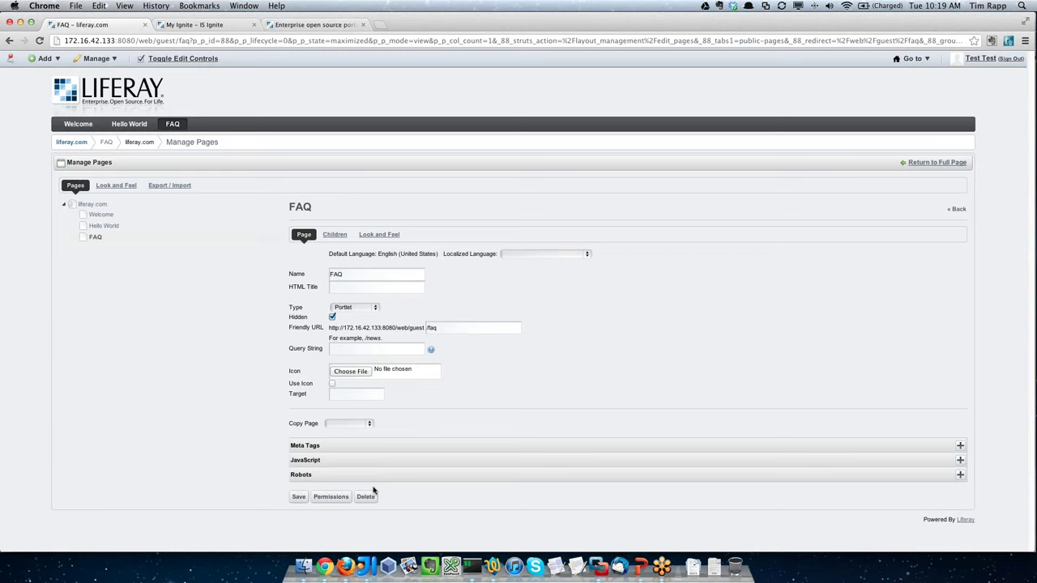
{"action": "left_click", "coordinate": [297, 497]}
{"action": "left_click", "coordinate": [297, 498]}
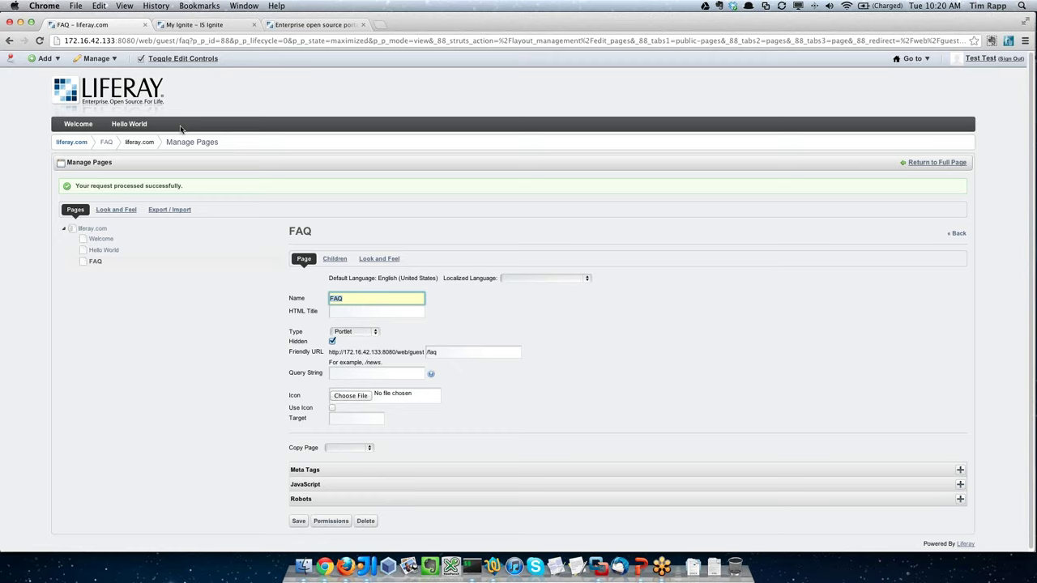
{"action": "left_click", "coordinate": [331, 342]}
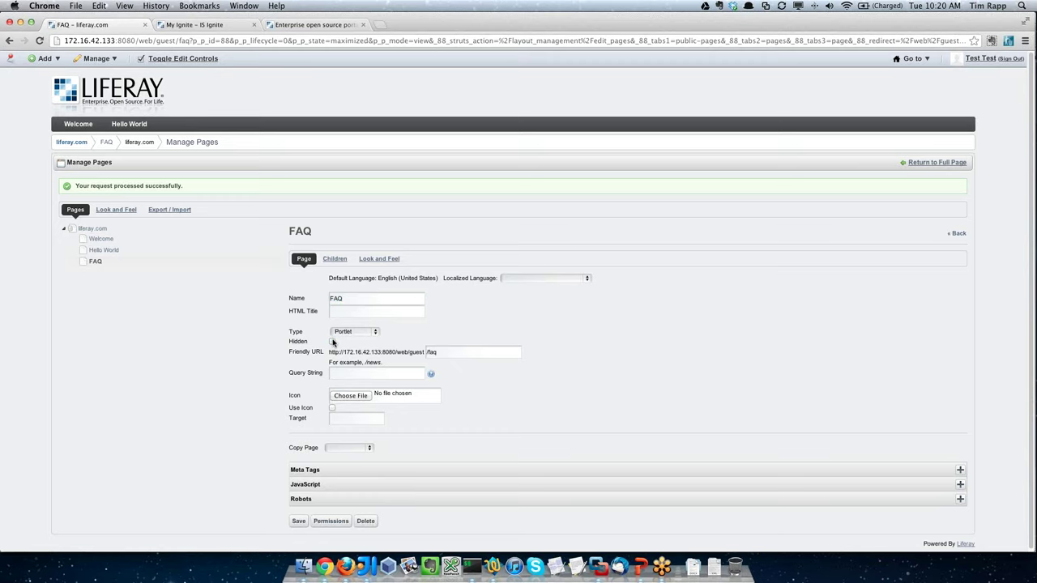
{"action": "left_click", "coordinate": [298, 522]}
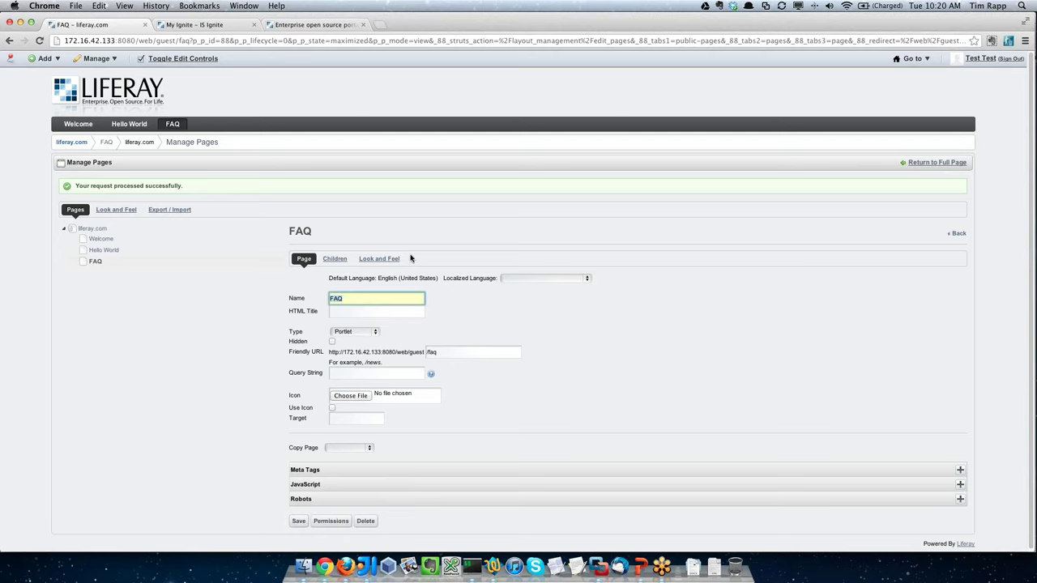
Step: Dismiss the Add menu and go back to the FAQ page
{"action": "left_click", "coordinate": [44, 58]}
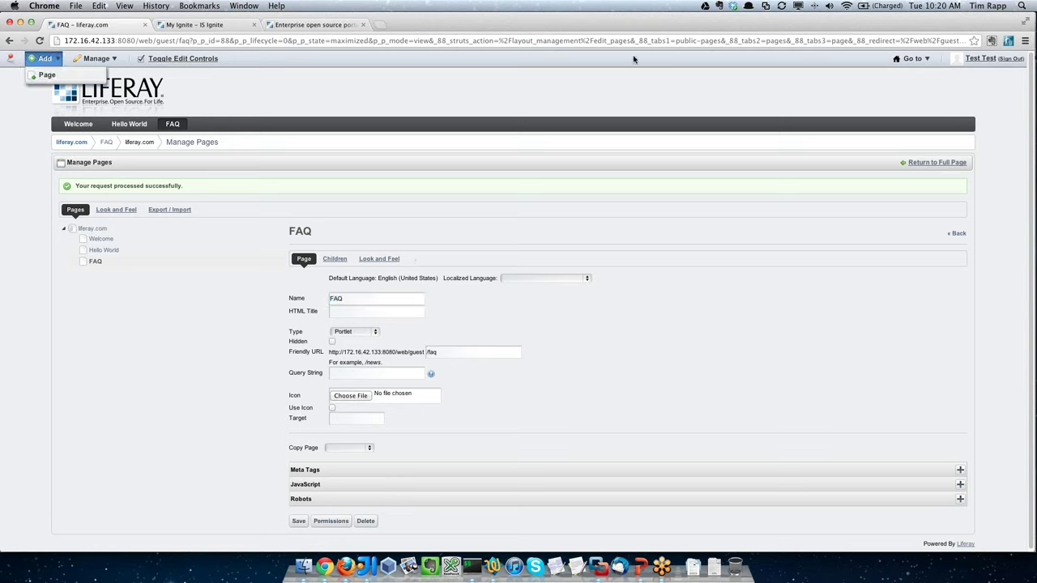
{"action": "left_click", "coordinate": [384, 105]}
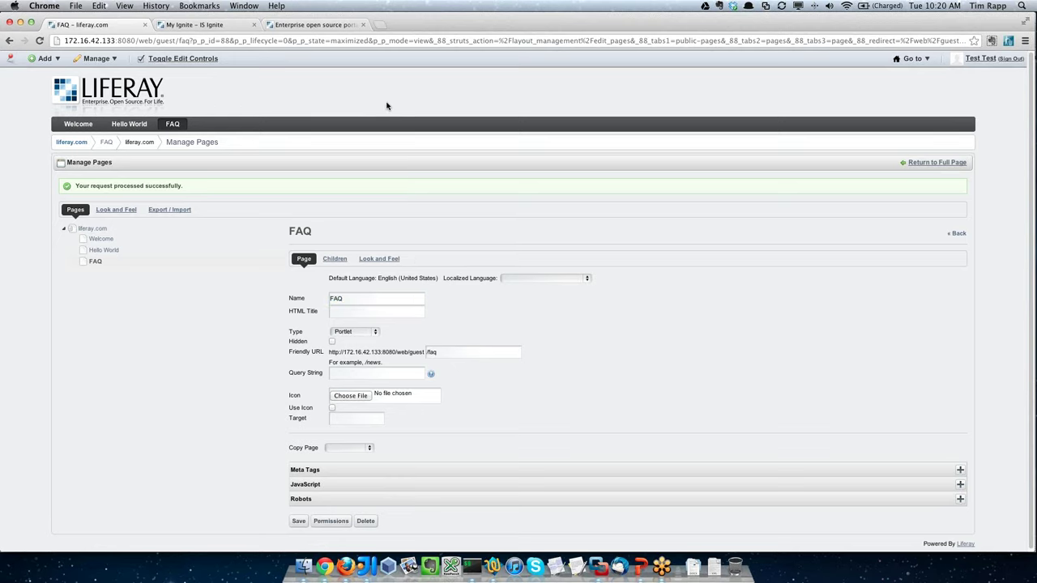
{"action": "left_click", "coordinate": [163, 123]}
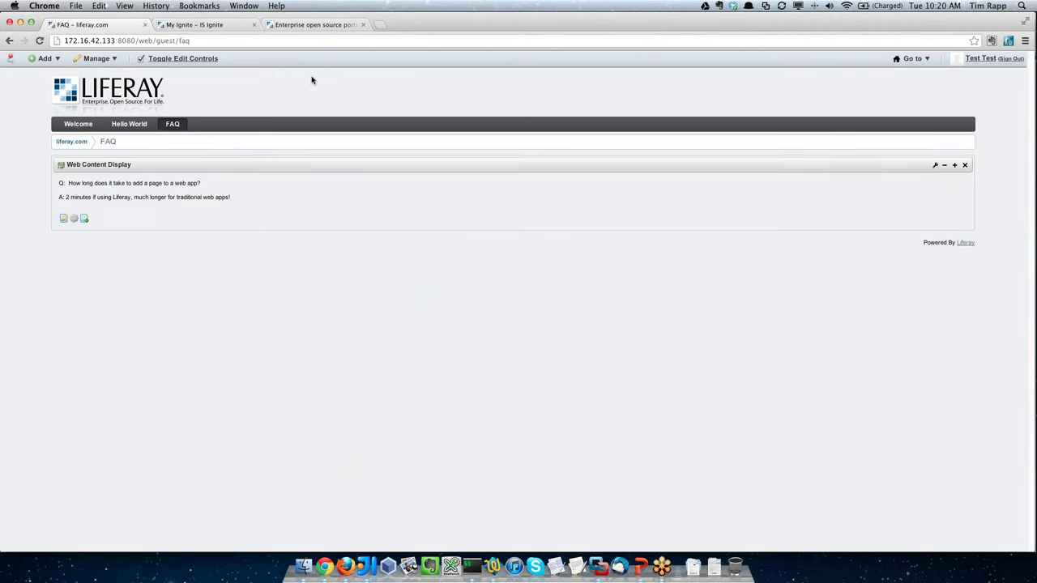
Step: Reload the FAQ page at 172.16.42.133:8080/web/guest/faq from the address bar
{"action": "left_click", "coordinate": [203, 38]}
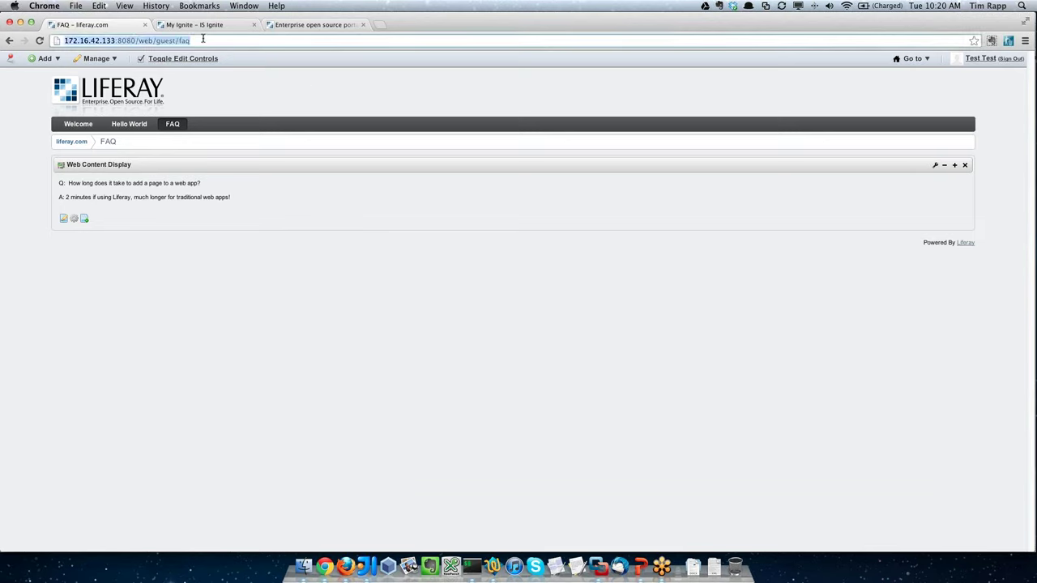
{"action": "left_click", "coordinate": [202, 38]}
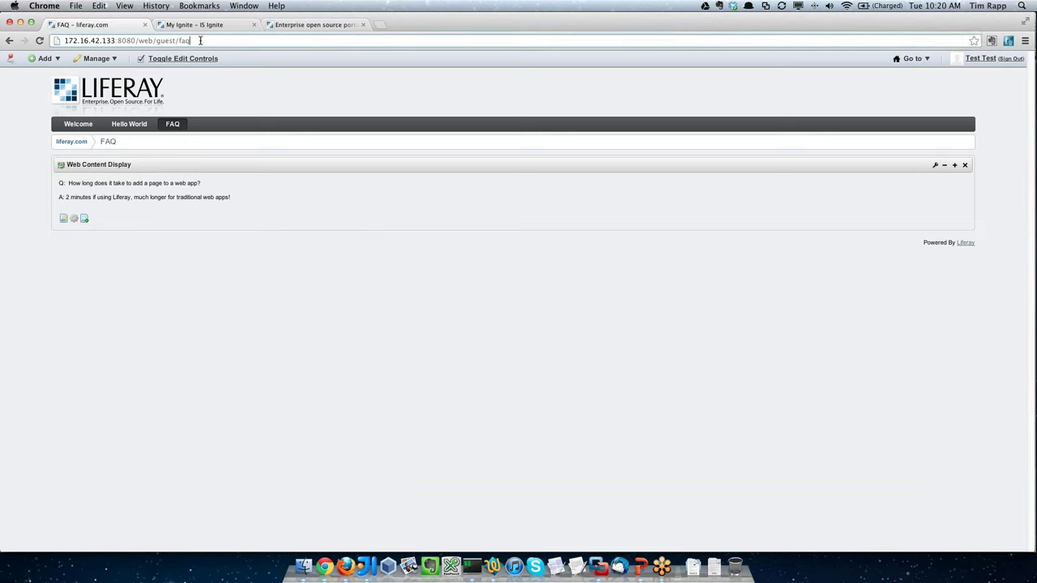
{"action": "left_click_drag", "start_coordinate": [191, 39], "coordinate": [175, 40]}
{"action": "left_click", "coordinate": [193, 41]}
{"action": "key", "text": "Return"}
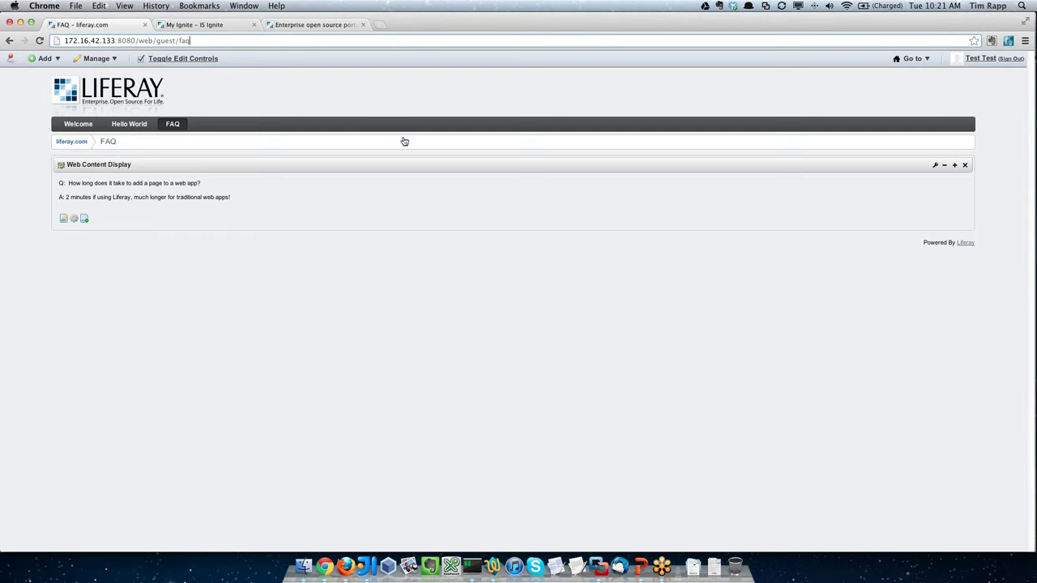
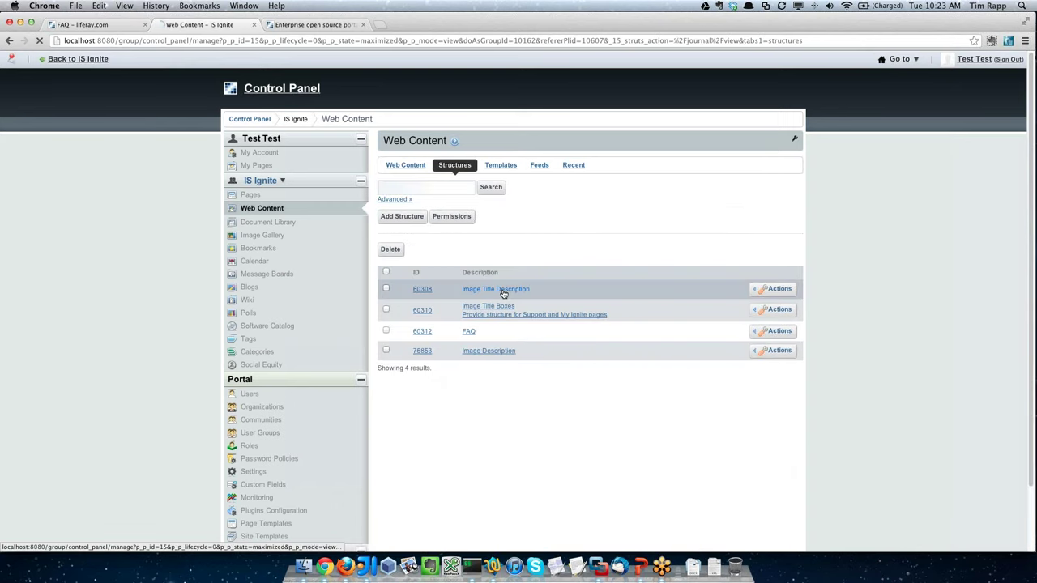
Step: Inspect the Image Title Description structure's Image, Title and Description fields, then list the seven web content templates
{"action": "left_click", "coordinate": [503, 290]}
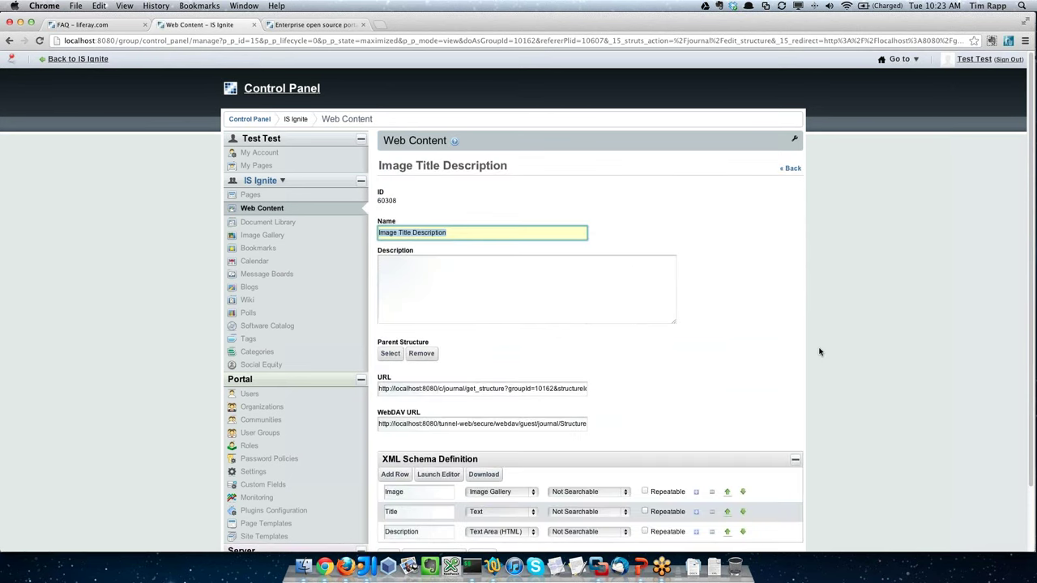
{"action": "scroll", "coordinate": [842, 361], "scroll_direction": "down", "scroll_amount": 1}
{"action": "scroll", "coordinate": [865, 368], "scroll_direction": "down", "scroll_amount": 2}
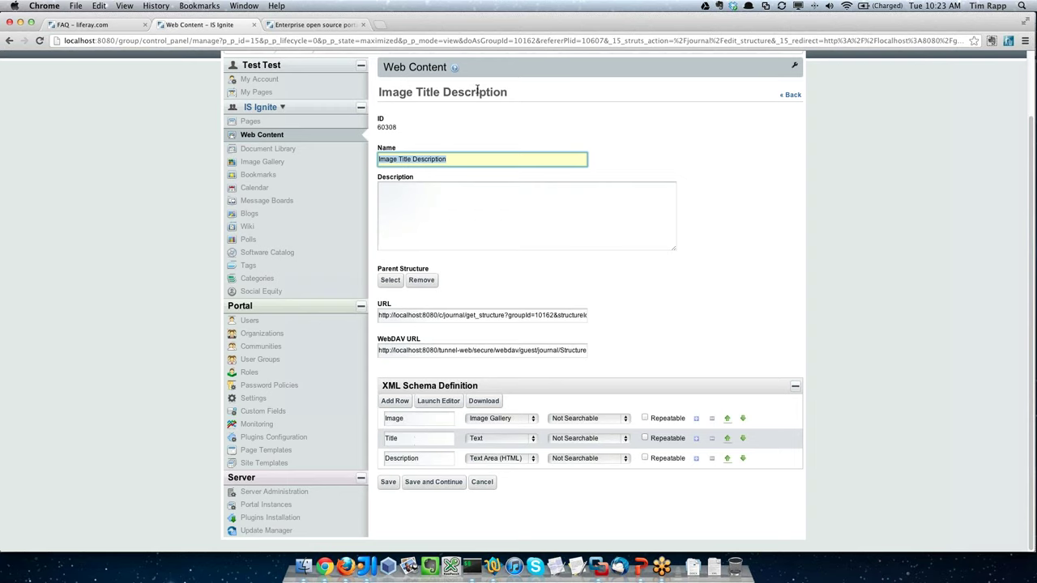
{"action": "left_click", "coordinate": [788, 95]}
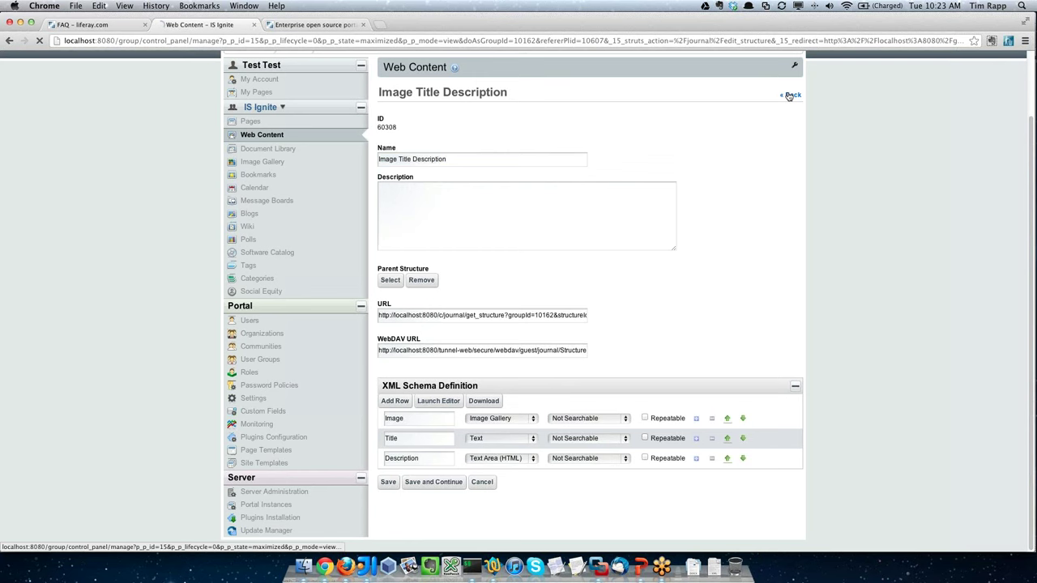
{"action": "left_click", "coordinate": [499, 165]}
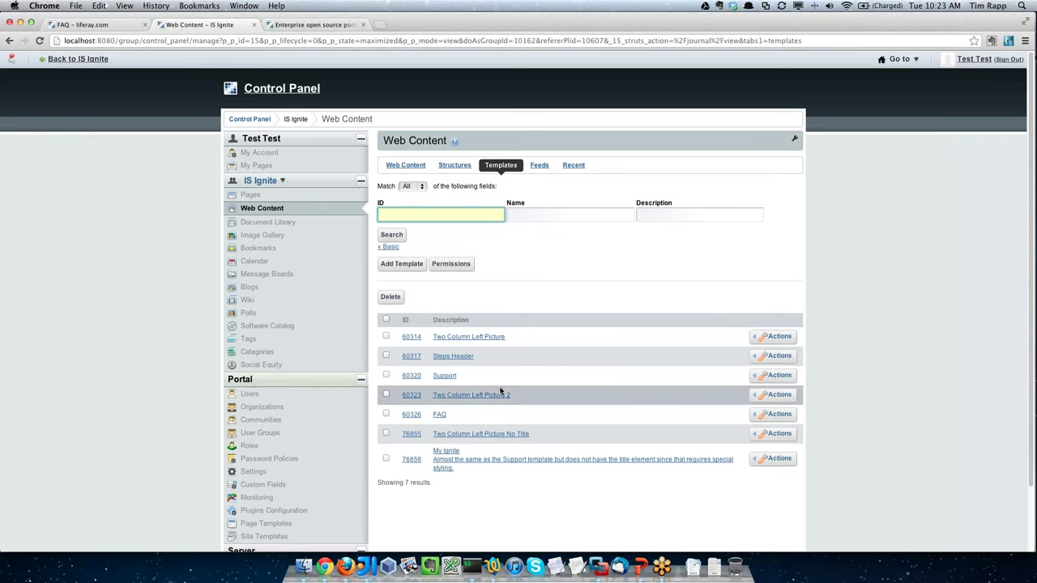
Step: Open the Two Column Left Picture template, linked to the Image Title Description structure with VM language
{"action": "left_click", "coordinate": [462, 340]}
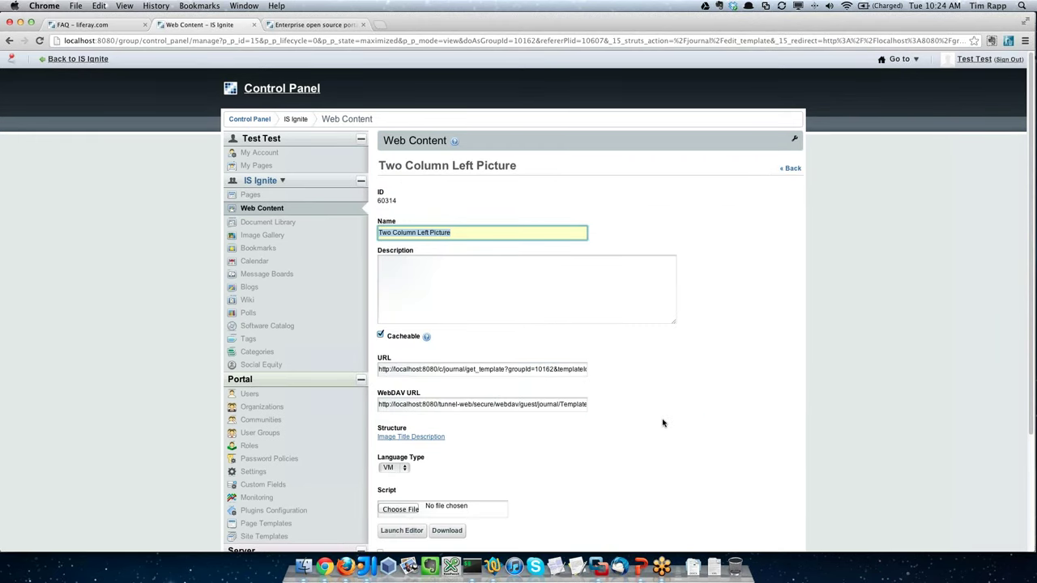
{"action": "scroll", "coordinate": [663, 422], "scroll_direction": "down", "scroll_amount": 4}
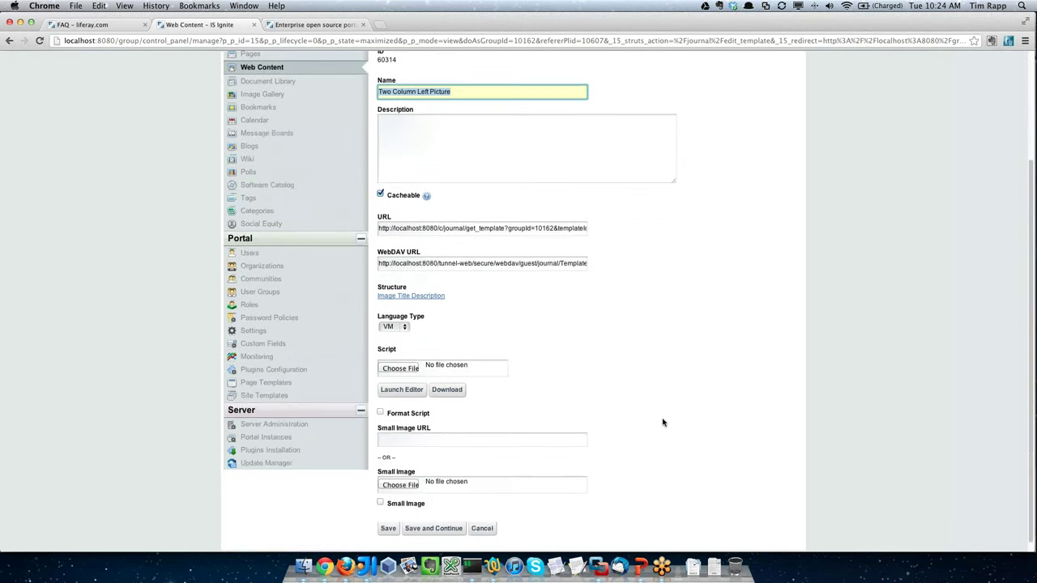
{"action": "scroll", "coordinate": [467, 150], "scroll_direction": "up", "scroll_amount": 4}
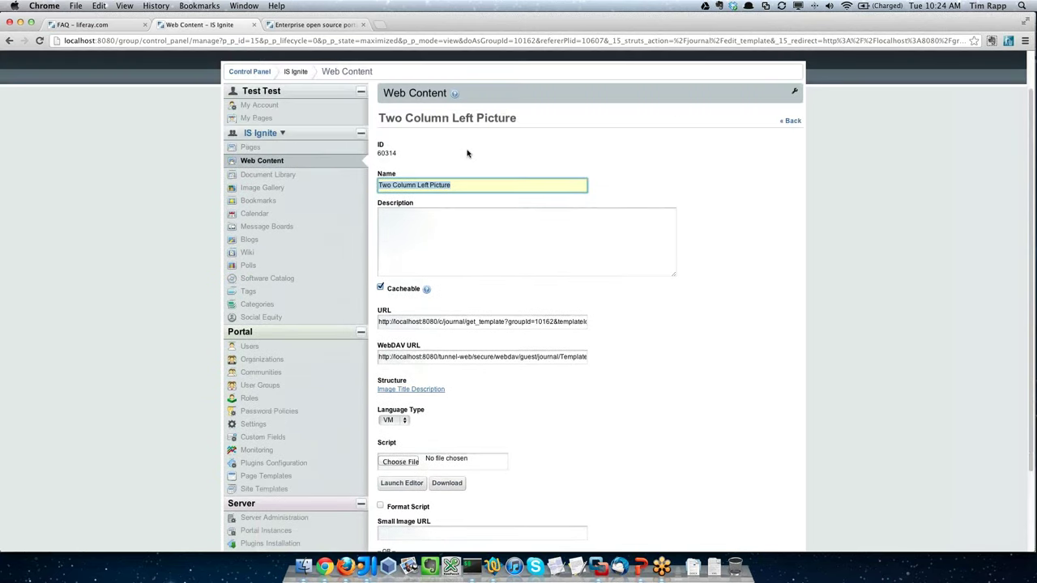
{"action": "scroll", "coordinate": [389, 373], "scroll_direction": "down", "scroll_amount": 4}
Step: Read through the Velocity script's CSS, imagediv and Title/Description markup, then cancel without saving
{"action": "left_click", "coordinate": [399, 403]}
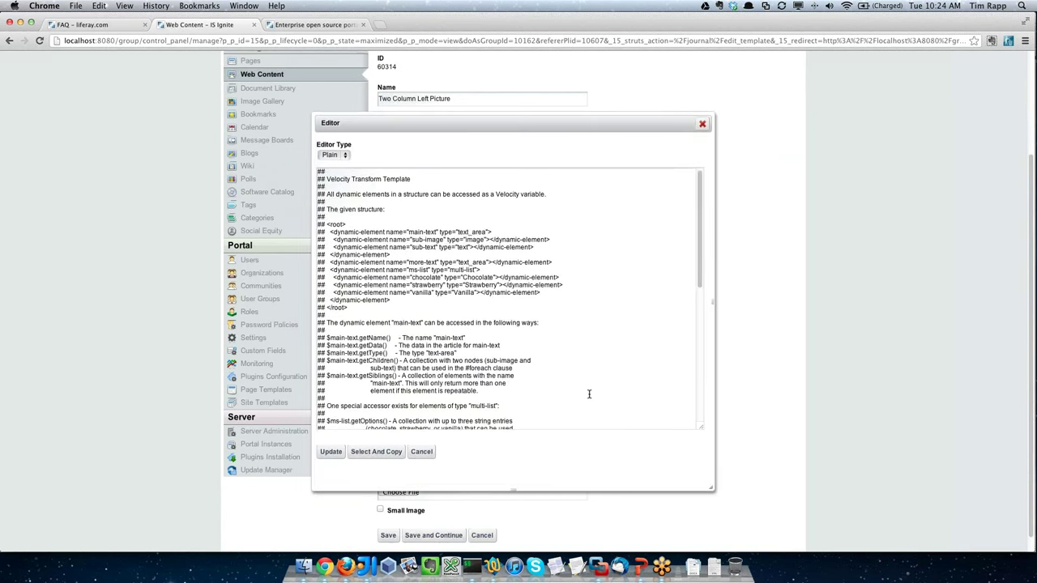
{"action": "scroll", "coordinate": [589, 393], "scroll_direction": "down", "scroll_amount": 15}
{"action": "scroll", "coordinate": [589, 394], "scroll_direction": "down", "scroll_amount": 1}
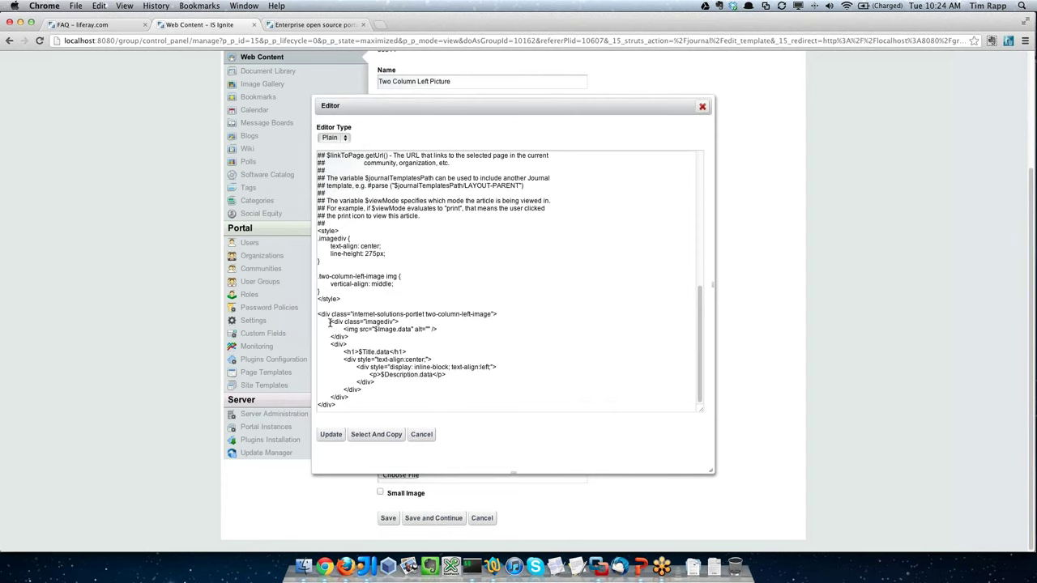
{"action": "left_click_drag", "start_coordinate": [330, 322], "coordinate": [354, 335]}
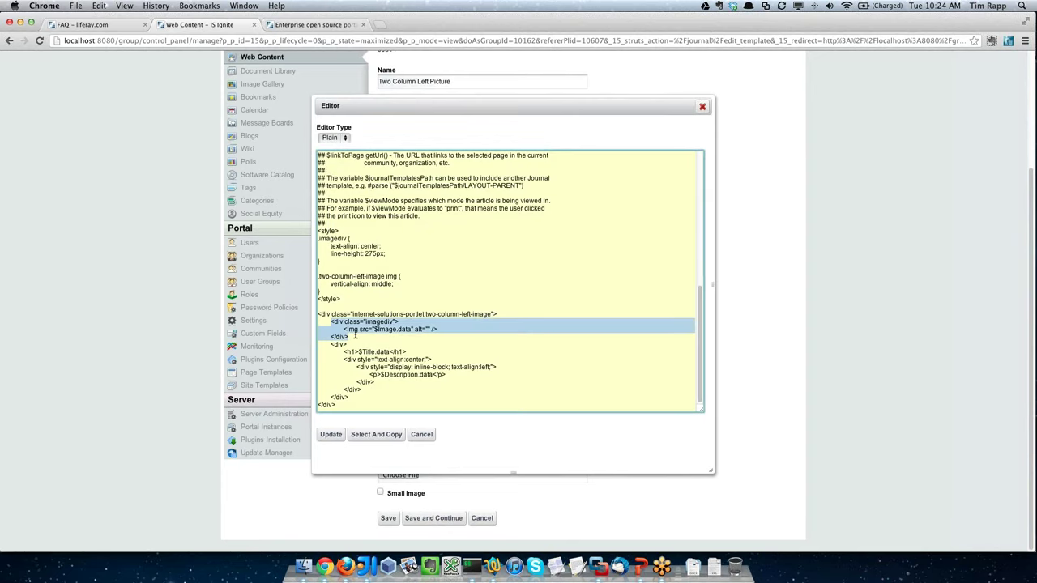
{"action": "left_click", "coordinate": [352, 336]}
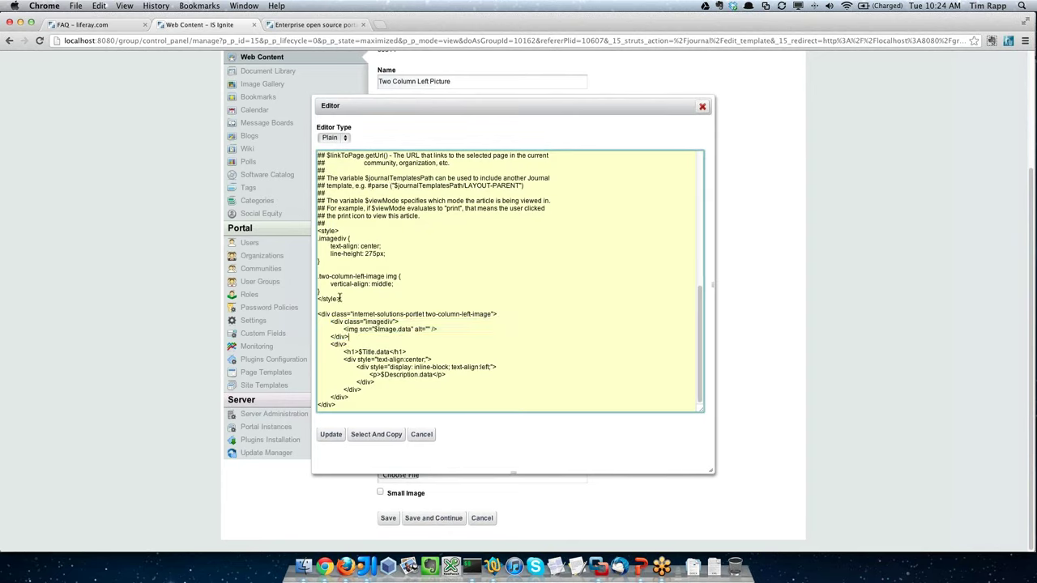
{"action": "left_click_drag", "start_coordinate": [340, 299], "coordinate": [317, 230]}
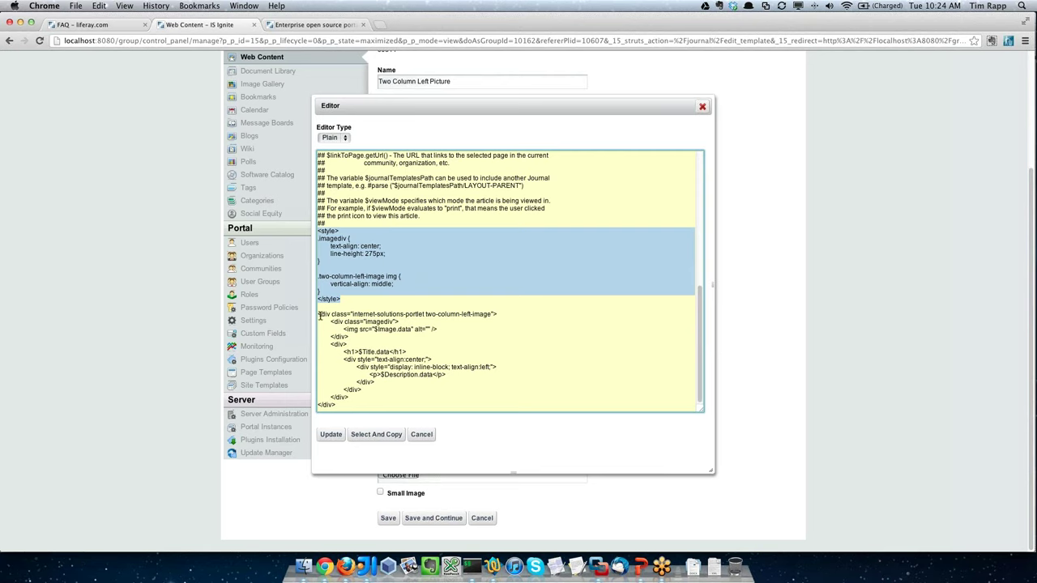
{"action": "left_click_drag", "start_coordinate": [331, 321], "coordinate": [351, 337]}
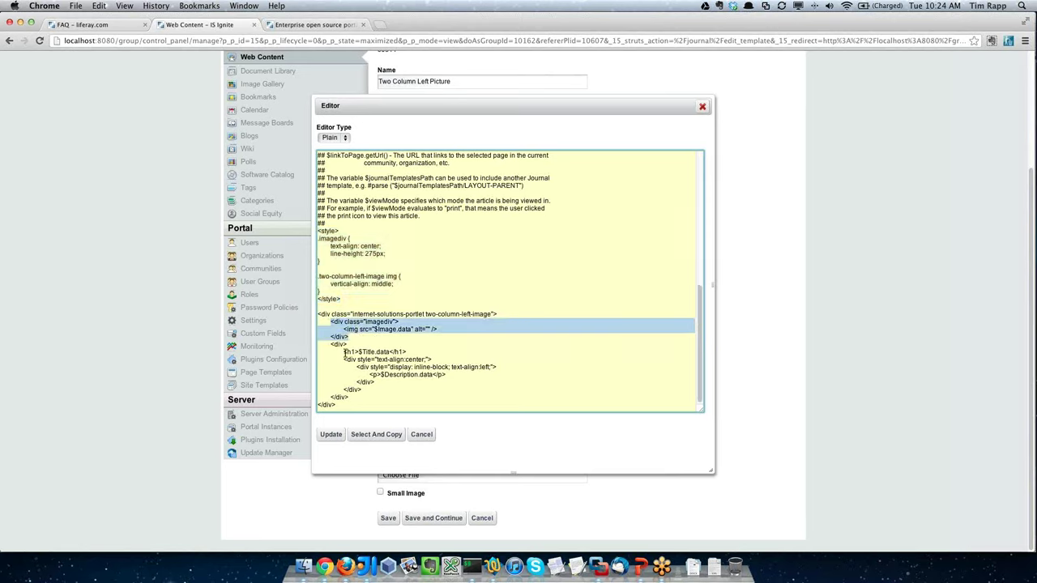
{"action": "left_click_drag", "start_coordinate": [331, 344], "coordinate": [350, 397]}
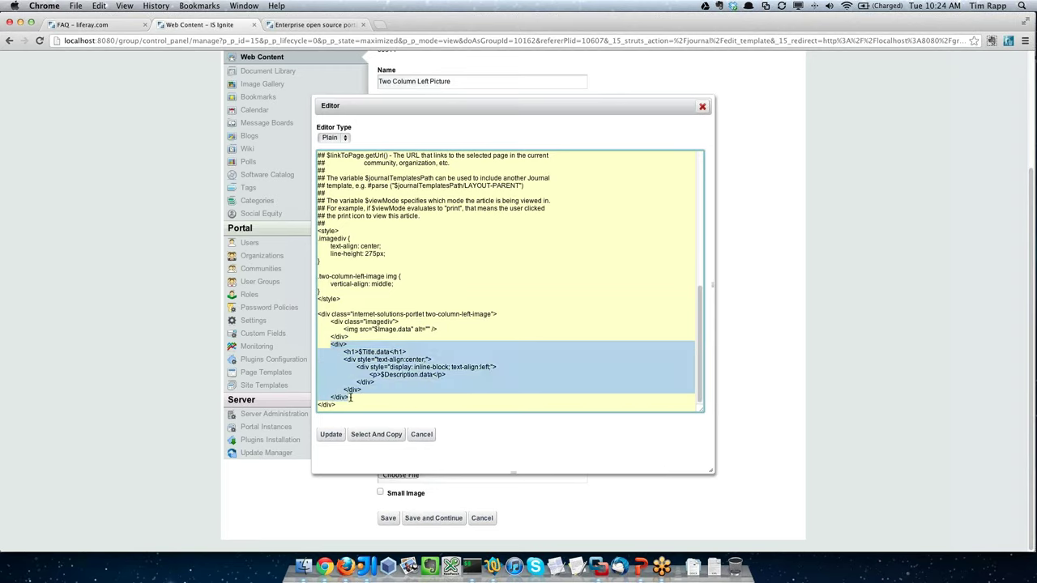
{"action": "double_click", "coordinate": [406, 375]}
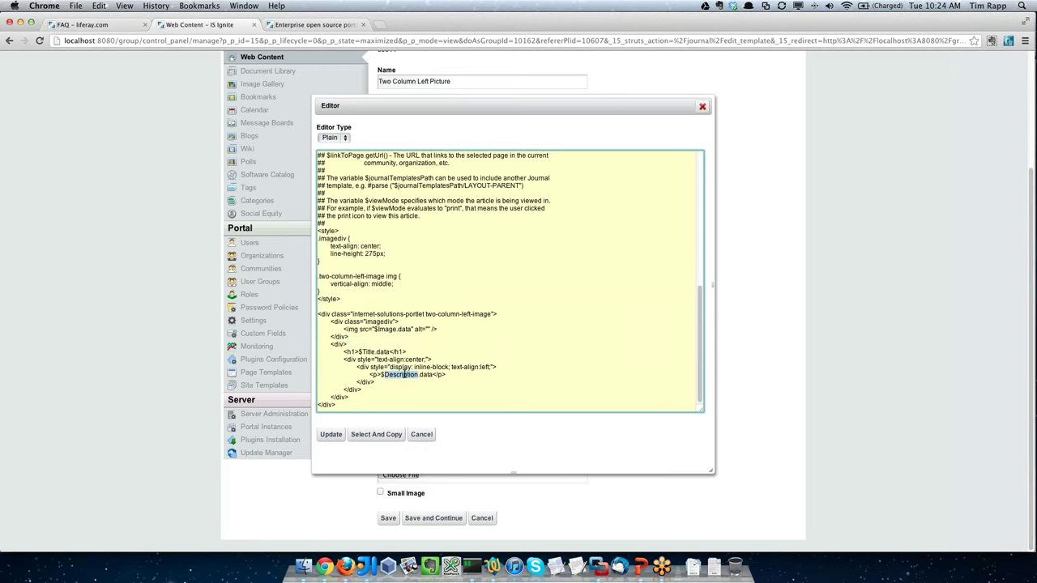
{"action": "double_click", "coordinate": [369, 352]}
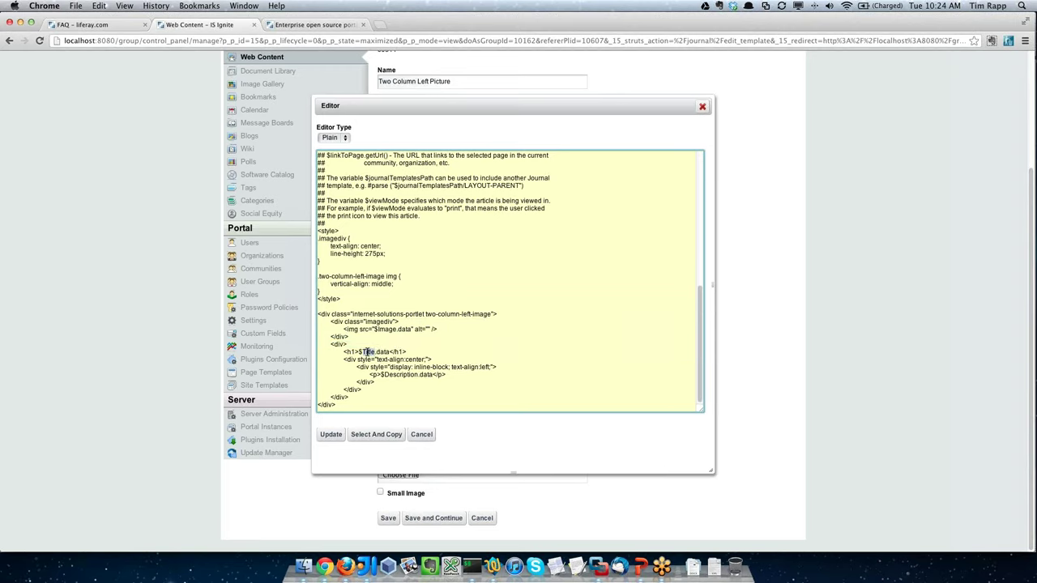
{"action": "left_click", "coordinate": [422, 435]}
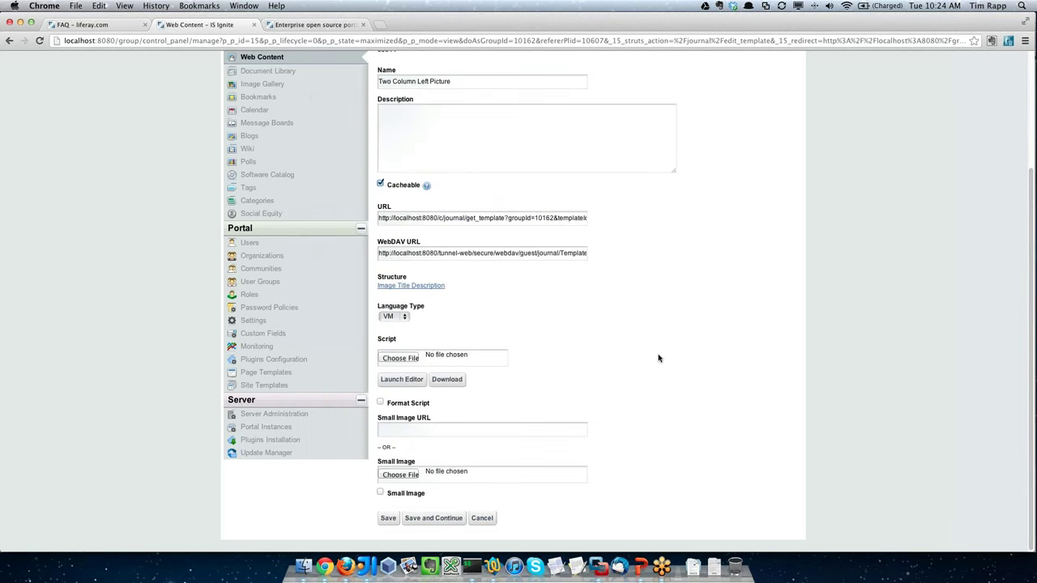
Step: Go back to the live IS Ignite site and view its Contact Us page
{"action": "key", "text": "Tab"}
{"action": "scroll", "coordinate": [707, 309], "scroll_direction": "up", "scroll_amount": 5}
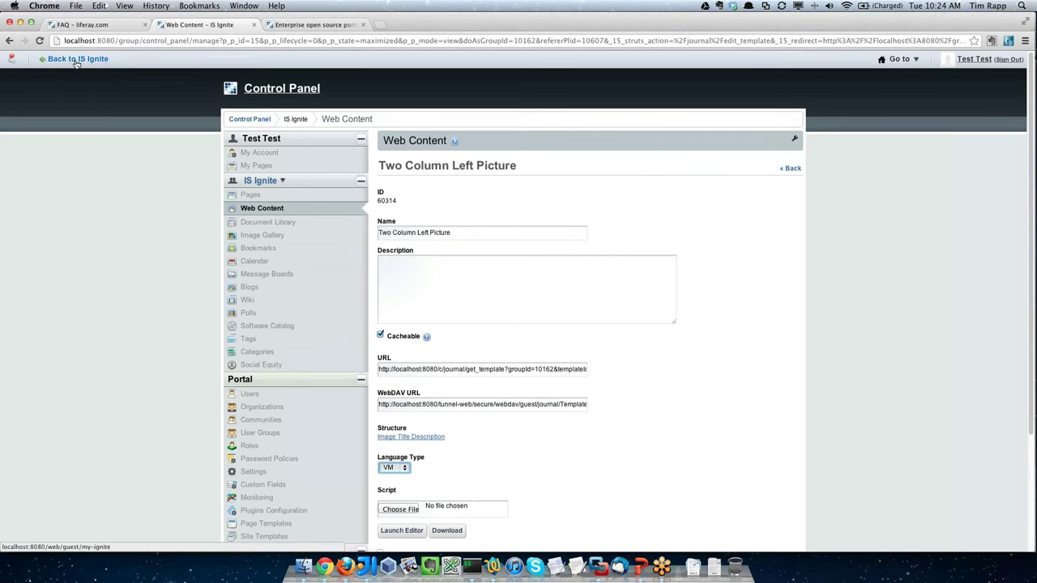
{"action": "left_click", "coordinate": [75, 60]}
{"action": "left_click", "coordinate": [802, 137]}
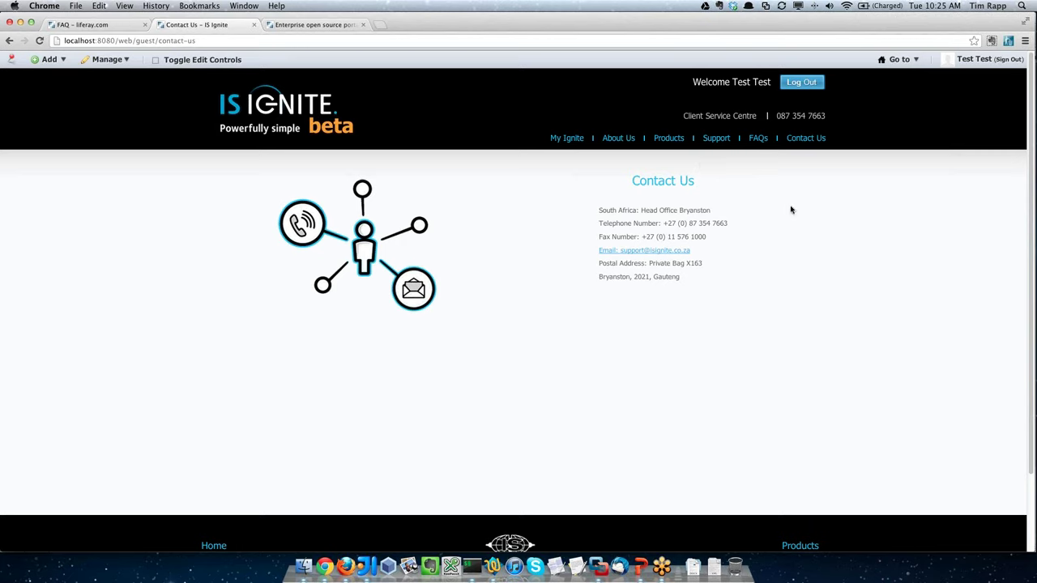
Step: Open the General FAQs page listing eight payment and service questions
{"action": "mouse_move", "coordinate": [760, 138]}
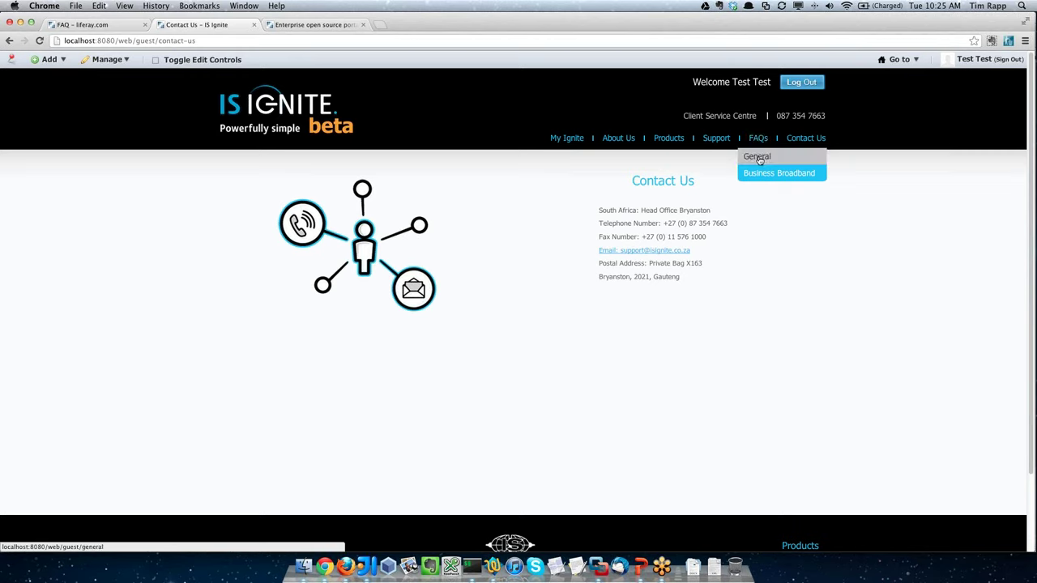
{"action": "left_click", "coordinate": [759, 160]}
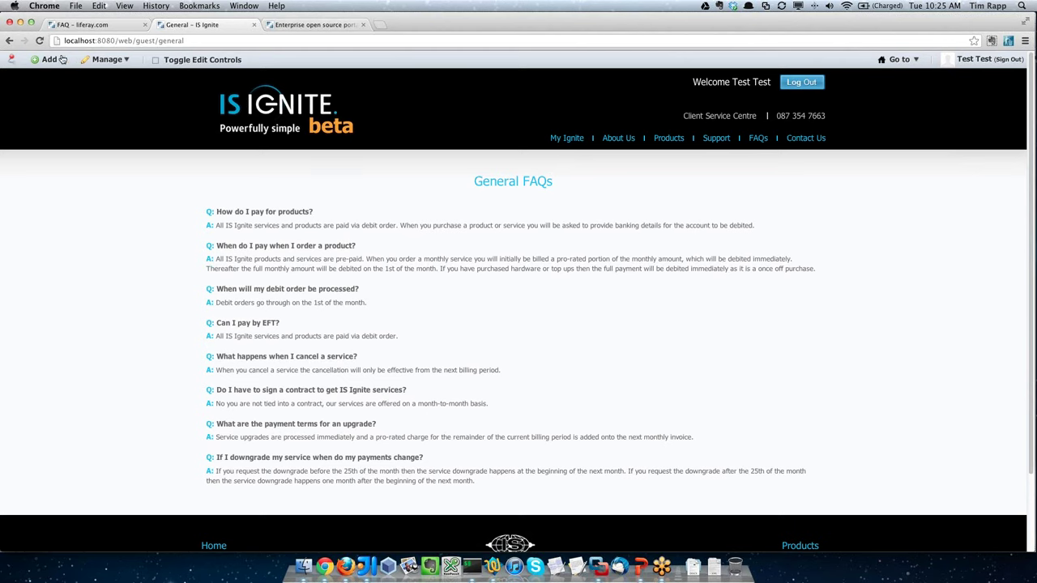
Step: Browse the Manage Pages tree via Manage > Sitemap, then return to the IS Ignite home page
{"action": "left_click", "coordinate": [107, 60]}
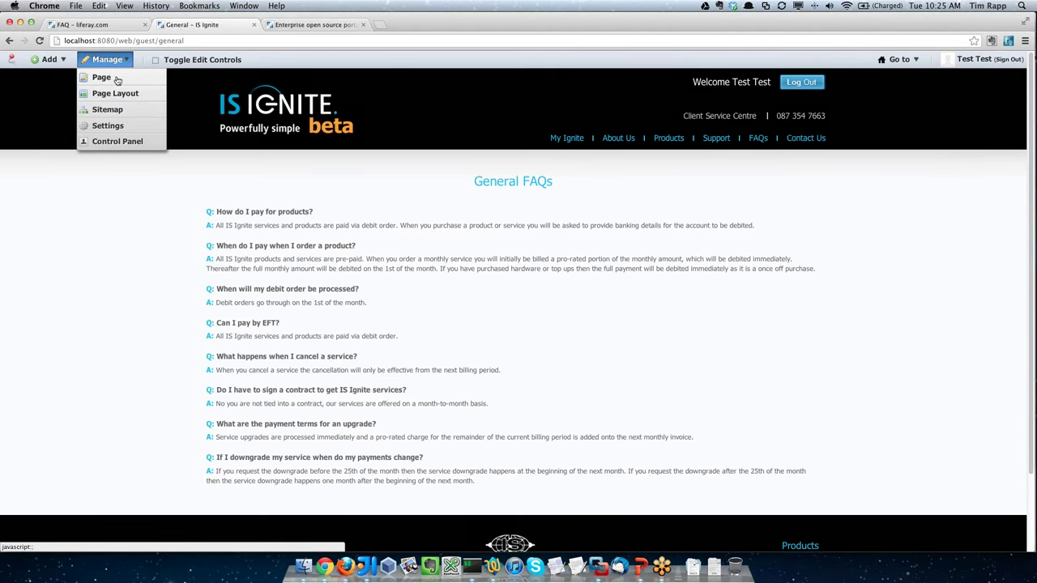
{"action": "left_click", "coordinate": [107, 110]}
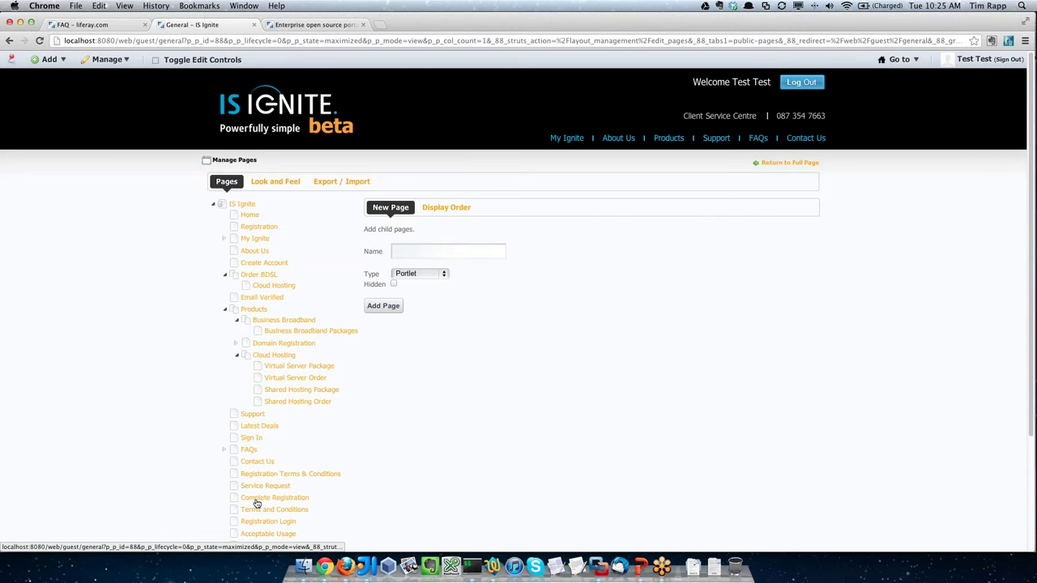
{"action": "scroll", "coordinate": [256, 503], "scroll_direction": "down", "scroll_amount": 1}
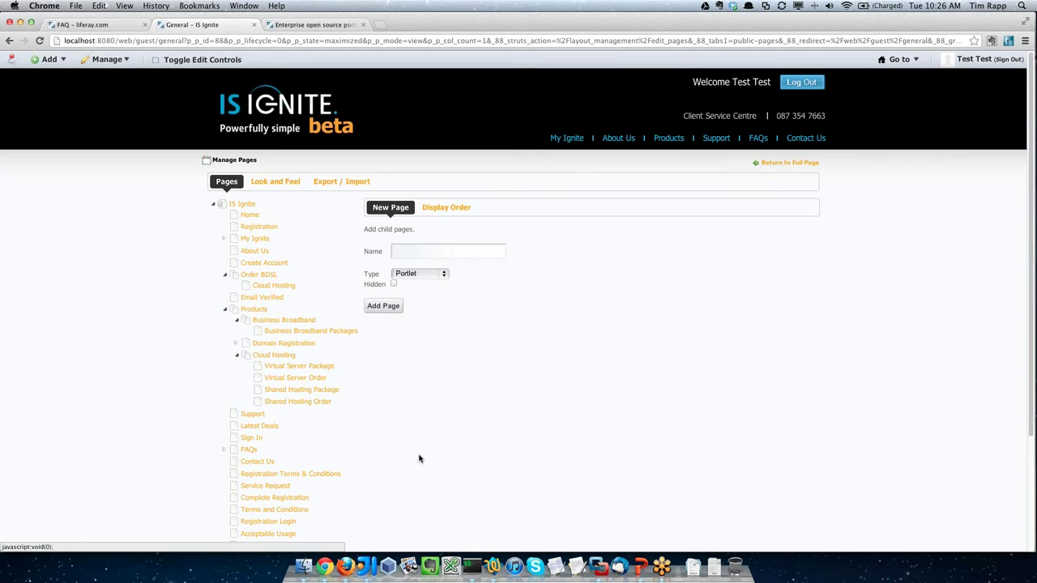
{"action": "scroll", "coordinate": [419, 459], "scroll_direction": "down", "scroll_amount": 3}
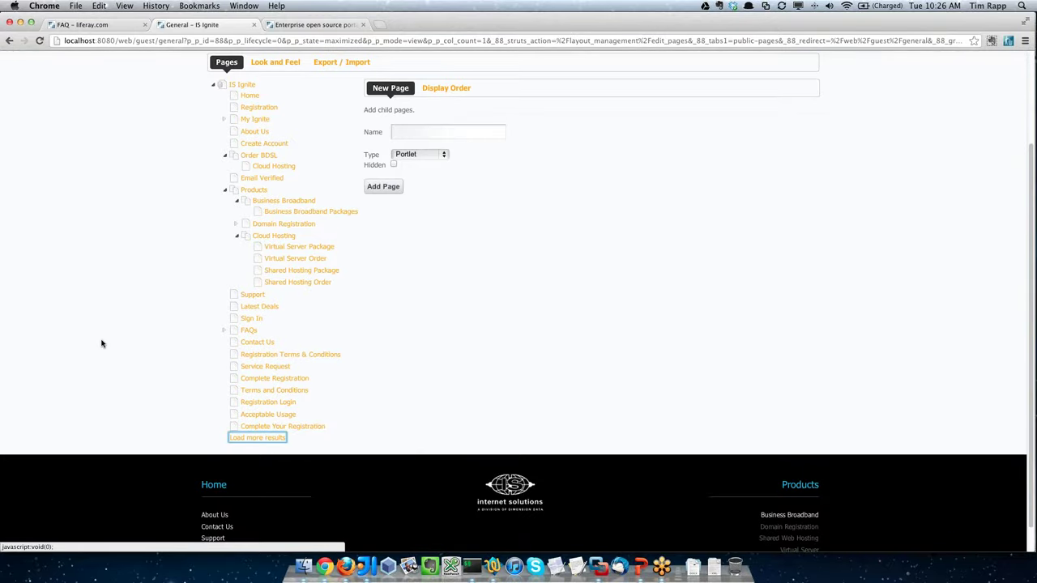
{"action": "scroll", "coordinate": [102, 343], "scroll_direction": "up", "scroll_amount": 3}
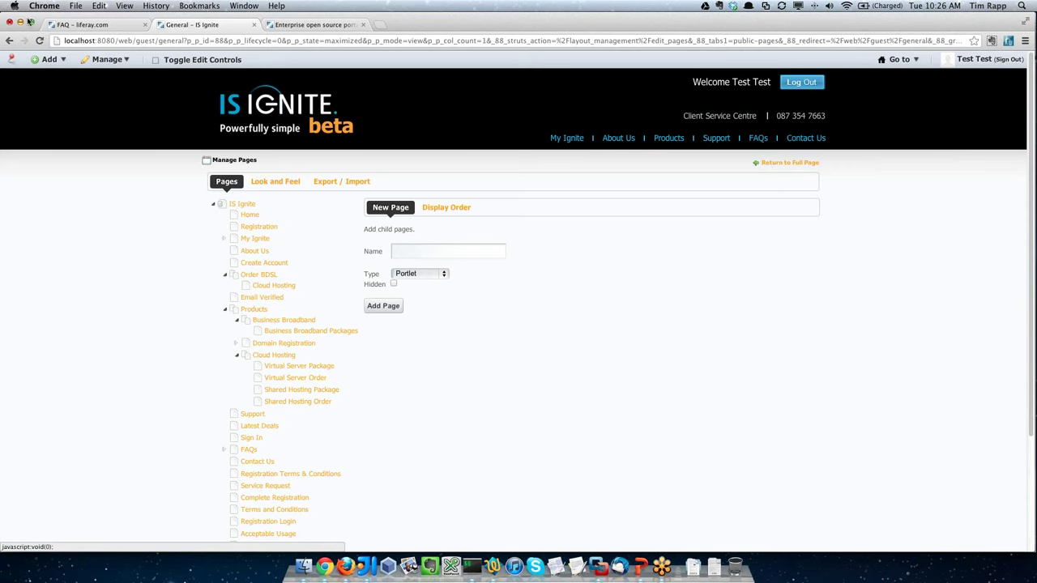
{"action": "left_click", "coordinate": [267, 120]}
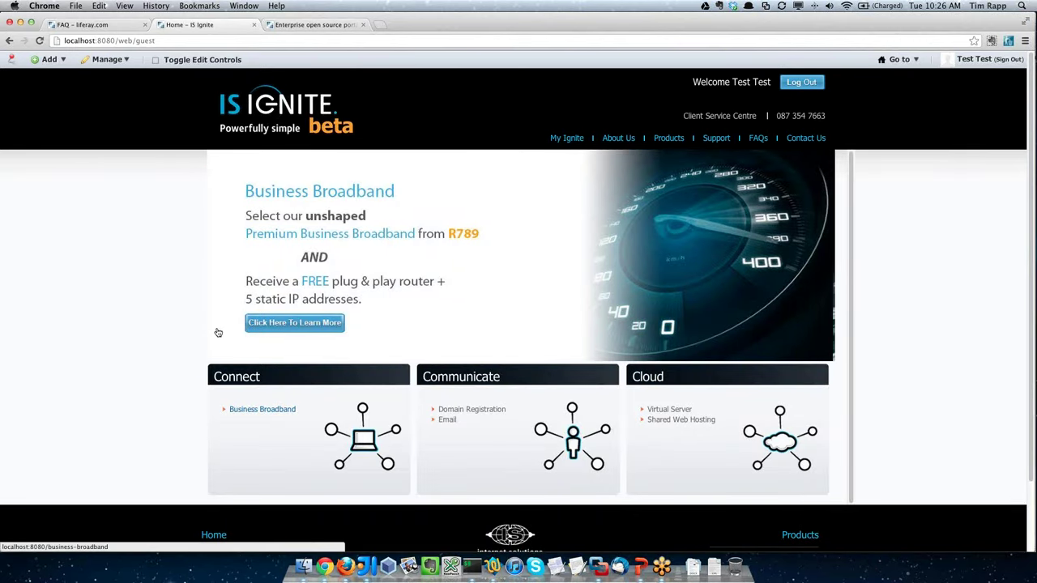
Step: Advance the PowerPoint presentation to the slide listing seven Liferay plugins
{"action": "key", "text": "super+Tab"}
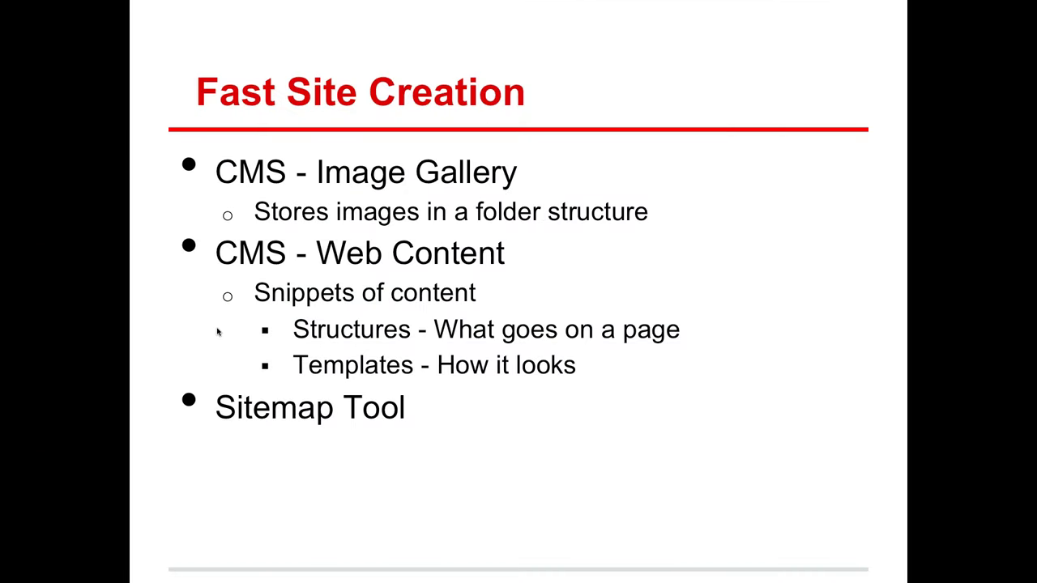
{"action": "key", "text": "Right"}
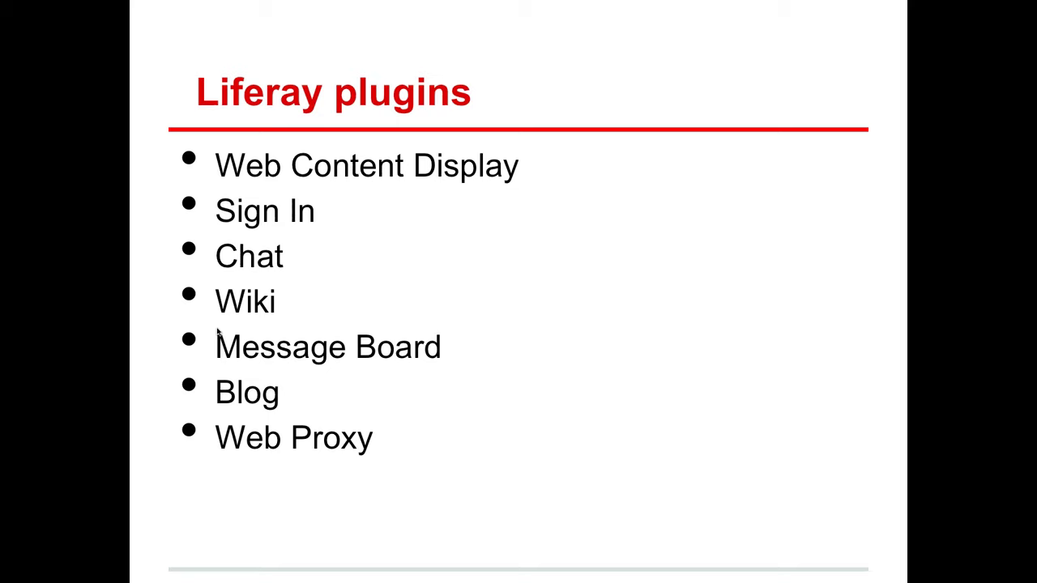
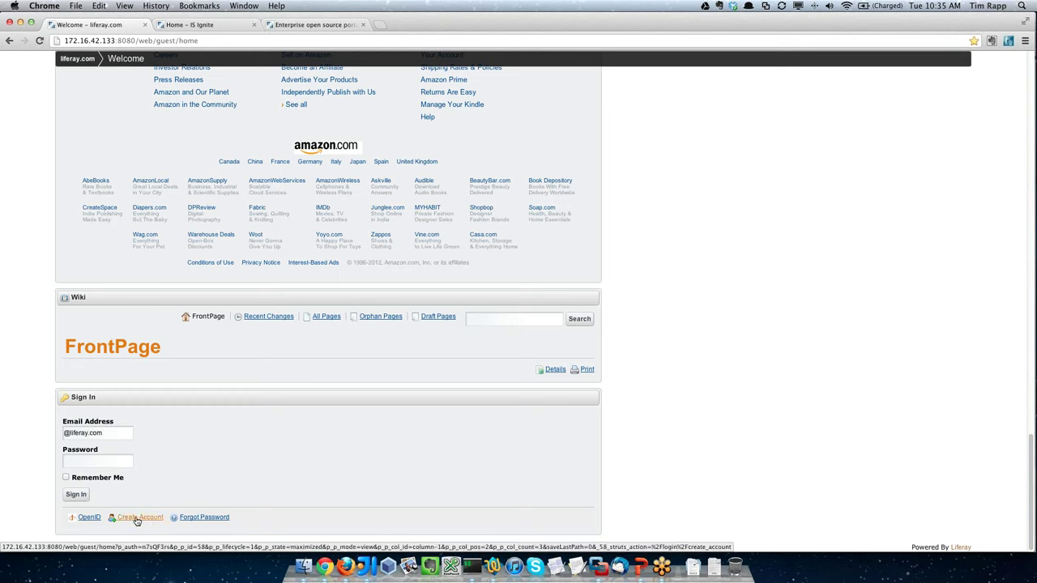
Step: Start a new account and enter the user's first name, last name, screen name and e-mail
{"action": "left_click", "coordinate": [137, 521]}
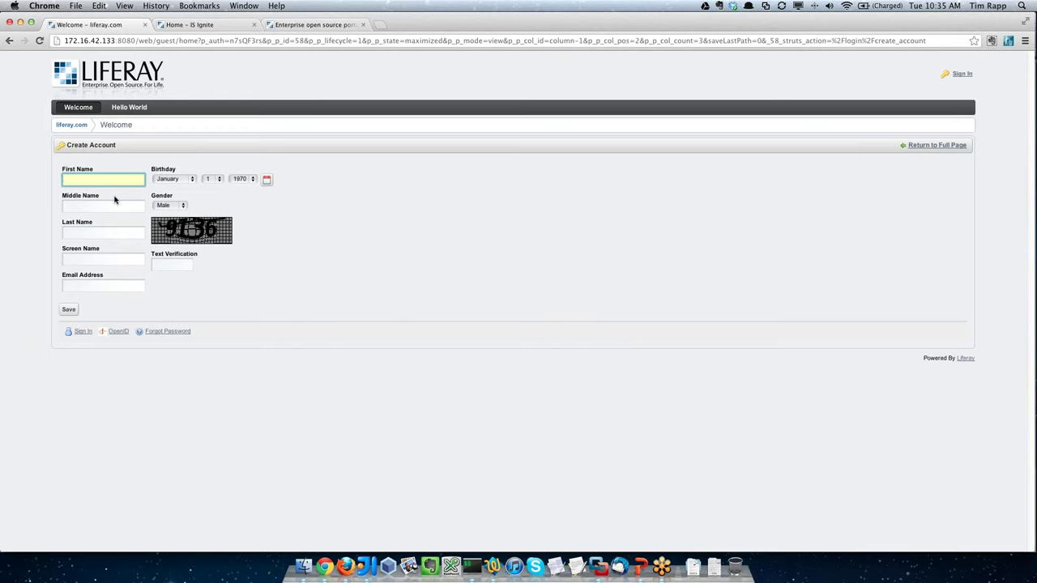
{"action": "type", "text": "Peyton"}
{"action": "key", "text": "Tab"}
{"action": "key", "text": "Tab"}
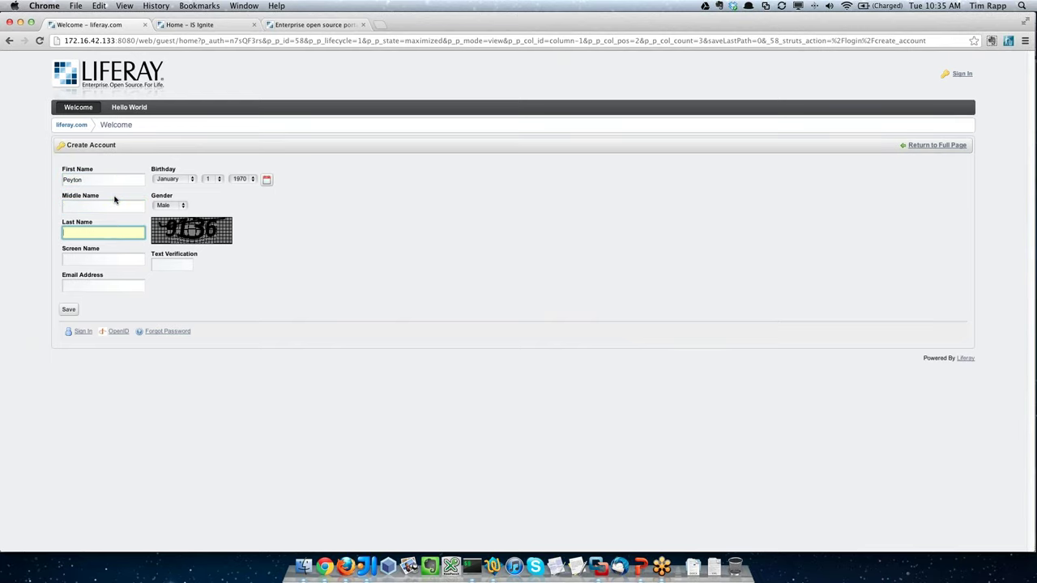
{"action": "type", "text": "Manning"}
{"action": "key", "text": "Tab"}
{"action": "type", "text": "pmanning"}
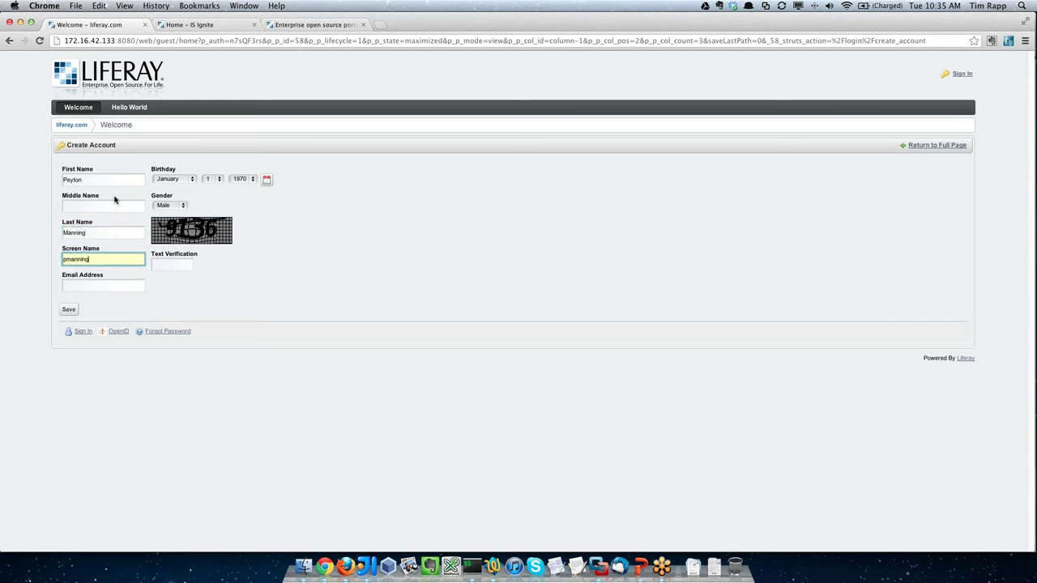
{"action": "key", "text": "Tab"}
{"action": "type", "text": "pm"}
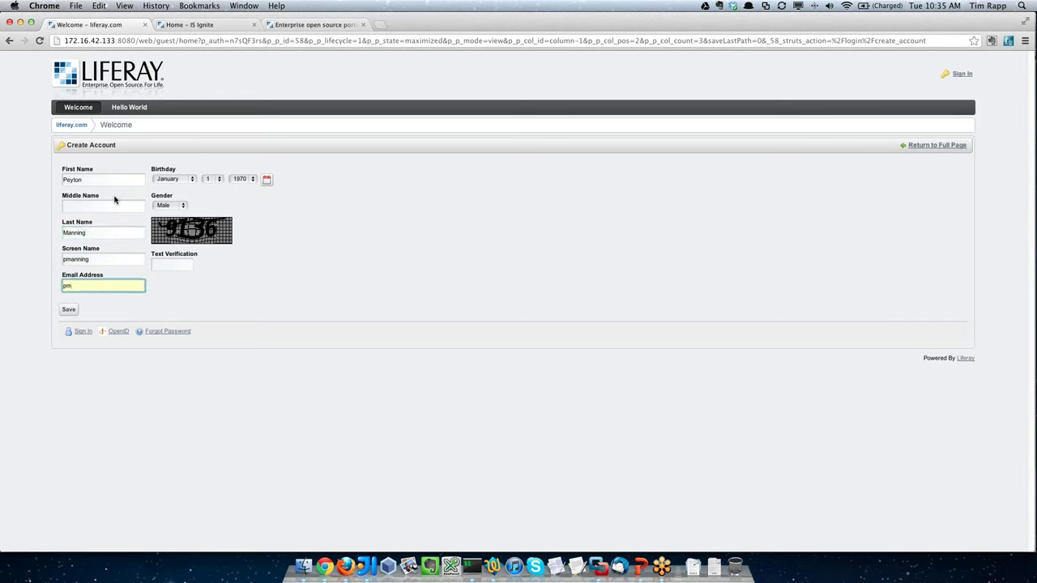
{"action": "type", "text": "@example.com"}
{"action": "key", "text": "Tab"}
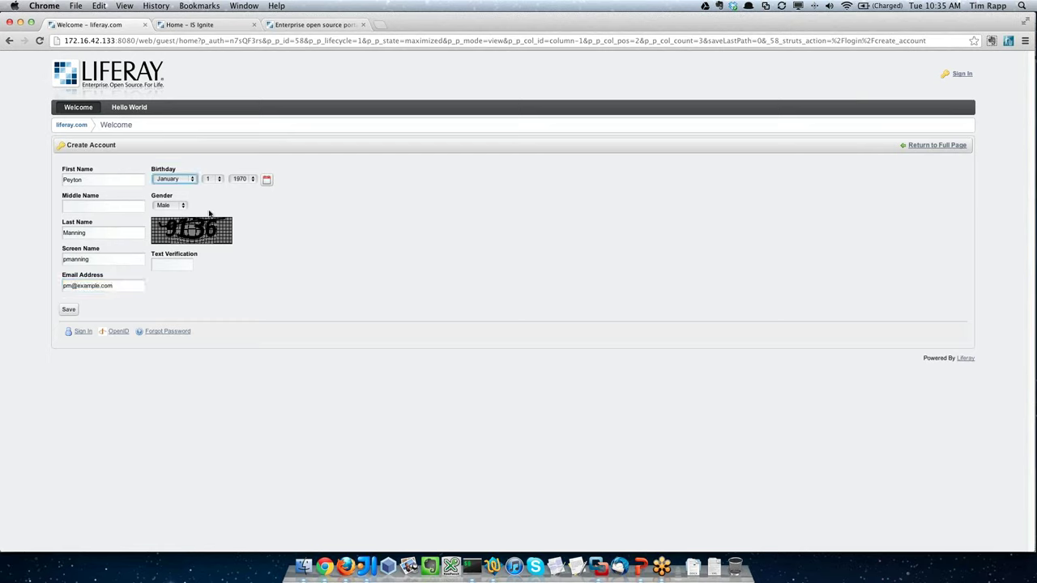
Step: Enter the text verification code and save the new account
{"action": "left_click", "coordinate": [169, 264]}
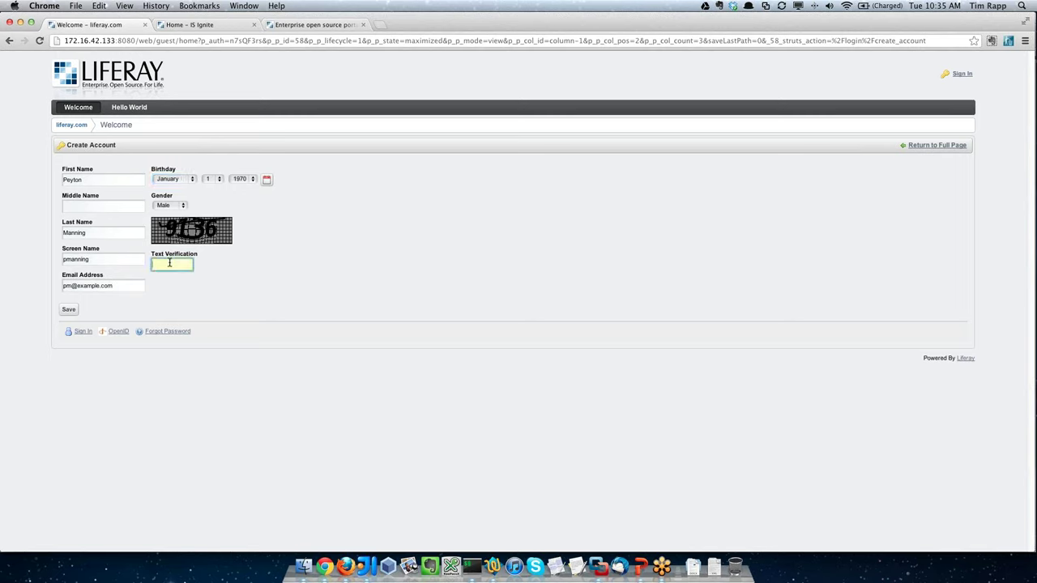
{"action": "type", "text": "9136"}
{"action": "left_click", "coordinate": [68, 312]}
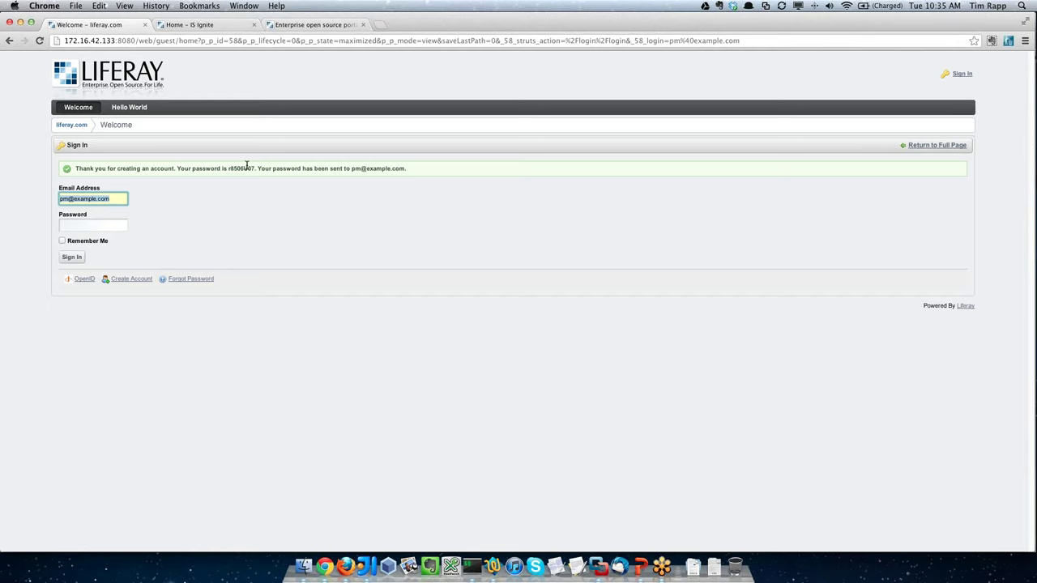
Step: Sign in using the generated password copied from the confirmation message
{"action": "double_click", "coordinate": [240, 169]}
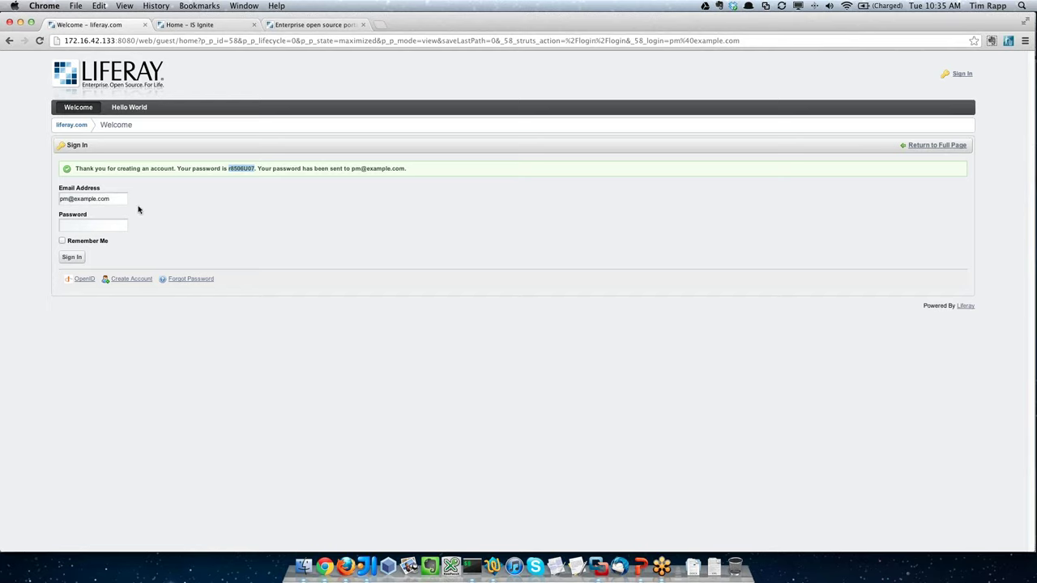
{"action": "left_click", "coordinate": [86, 225]}
{"action": "key", "text": "super+v"}
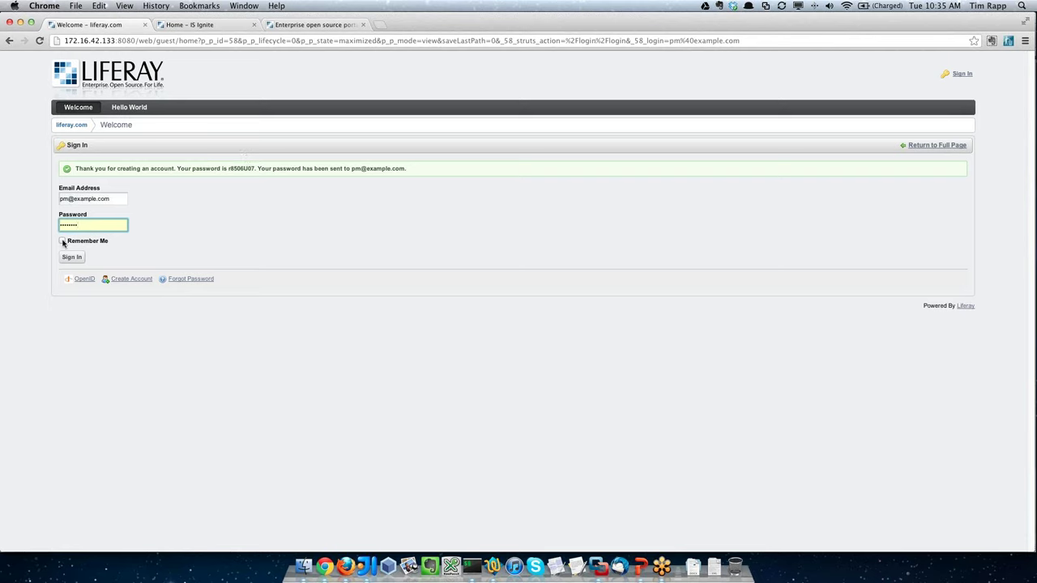
{"action": "left_click", "coordinate": [73, 258]}
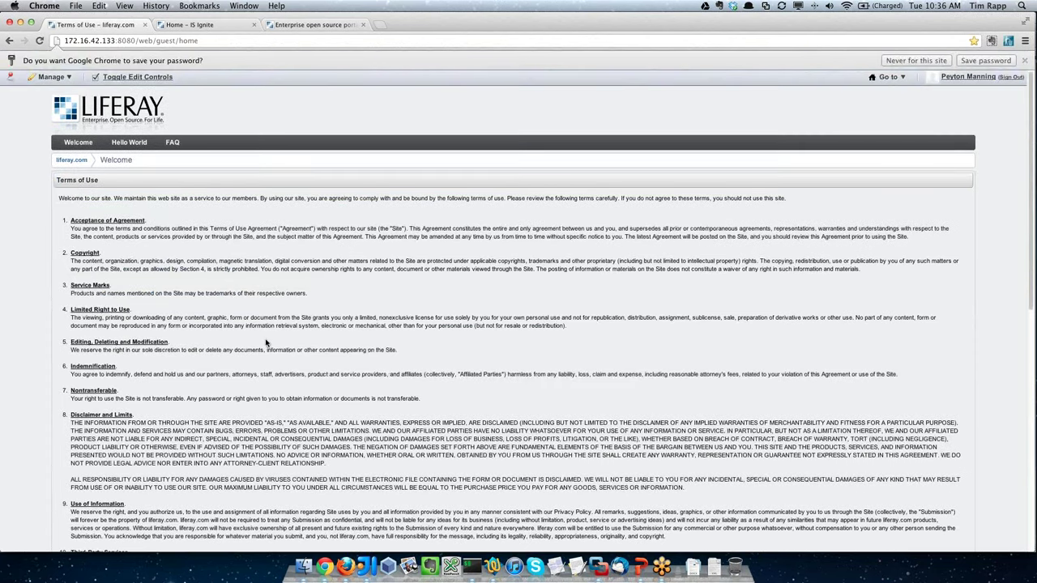
Step: Read through the Terms of Use and accept them with I Agree
{"action": "scroll", "coordinate": [266, 343], "scroll_direction": "down", "scroll_amount": 3}
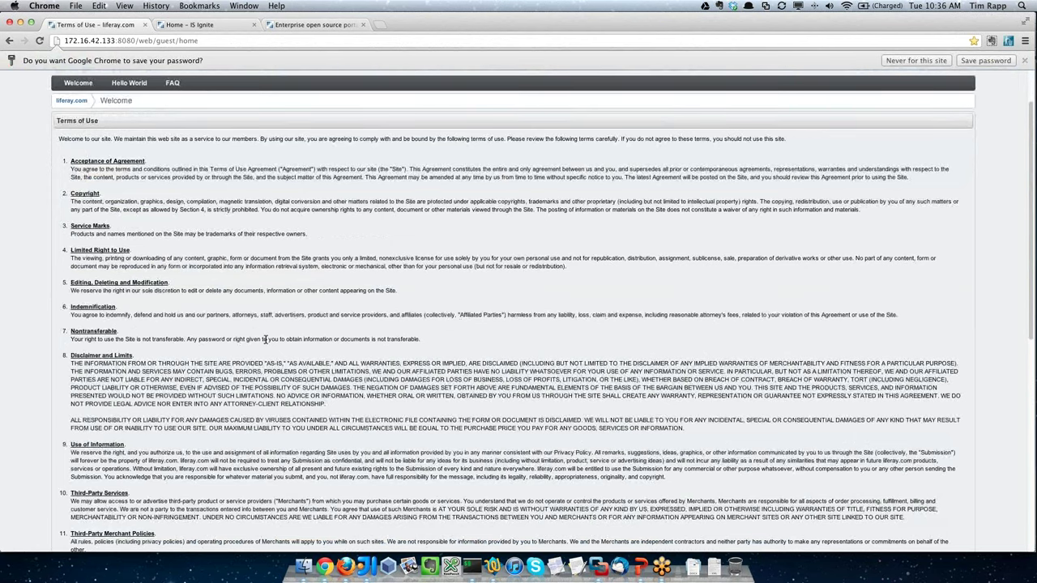
{"action": "scroll", "coordinate": [265, 339], "scroll_direction": "up", "scroll_amount": 3}
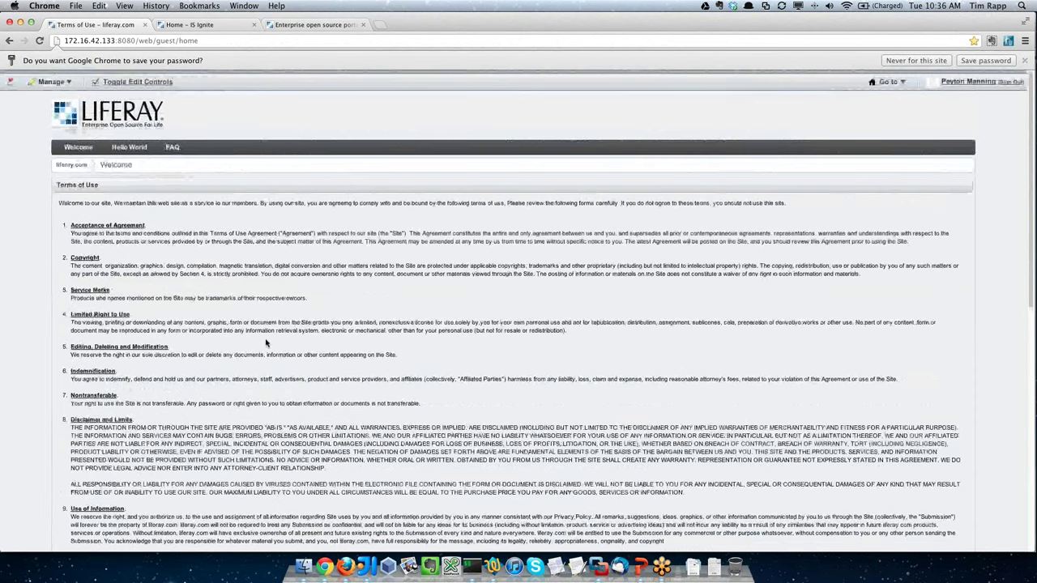
{"action": "scroll", "coordinate": [265, 343], "scroll_direction": "down", "scroll_amount": 2}
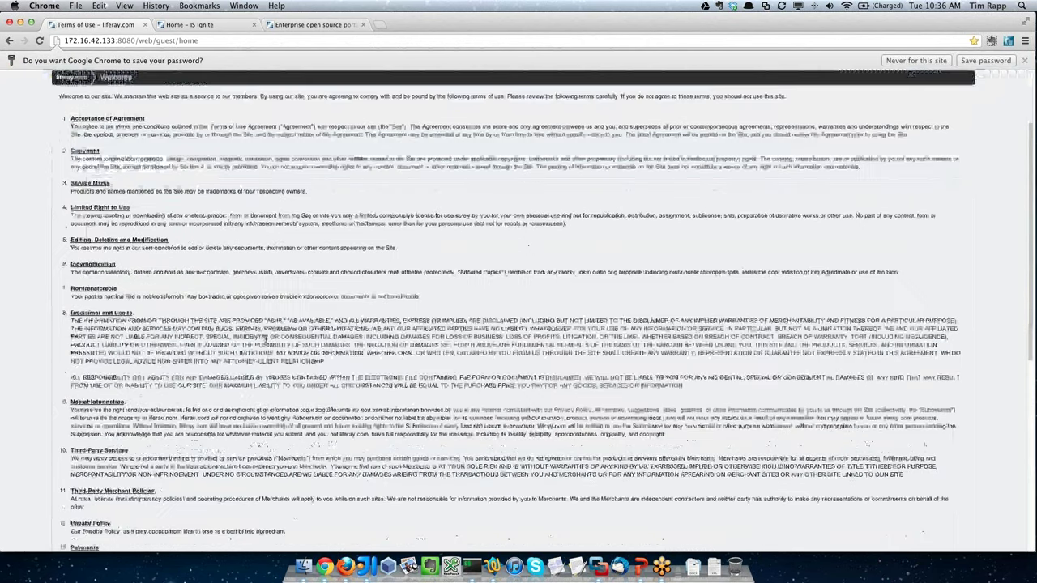
{"action": "scroll", "coordinate": [71, 521], "scroll_direction": "down", "scroll_amount": 10}
{"action": "left_click", "coordinate": [72, 522]}
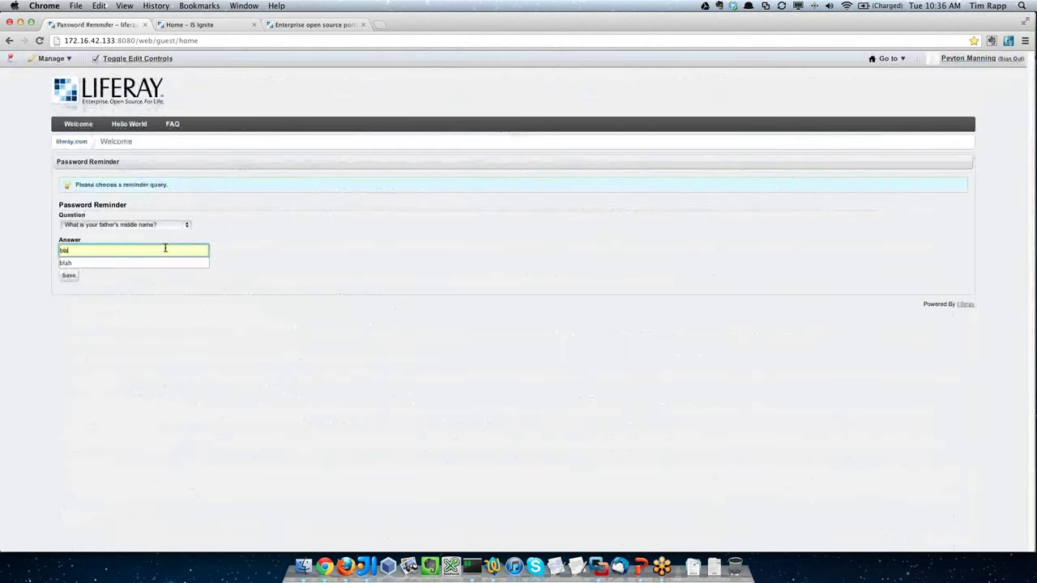
Step: Fill the father's-middle-name reminder answer from the suggestion and save it
{"action": "left_click", "coordinate": [240, 336]}
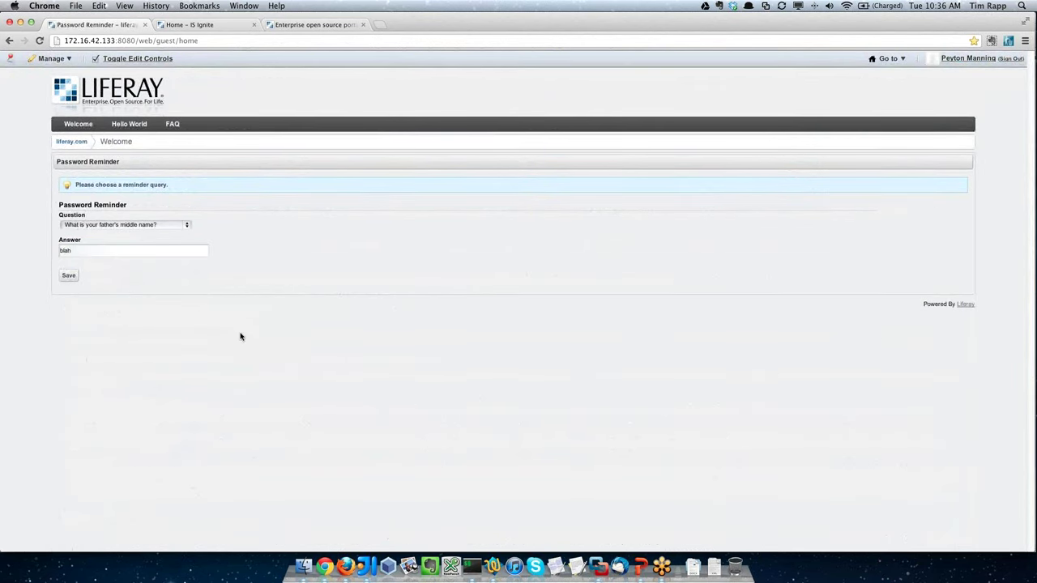
{"action": "left_click", "coordinate": [69, 277]}
{"action": "left_click", "coordinate": [68, 277]}
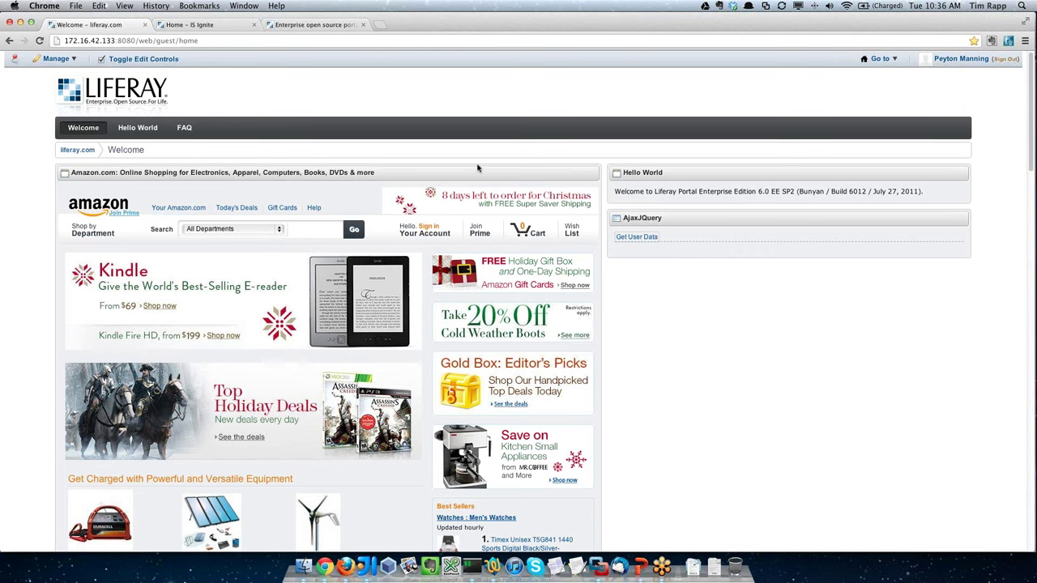
Step: Switch to IS Ignite, log out the current user and go to the registration form
{"action": "left_click", "coordinate": [203, 25]}
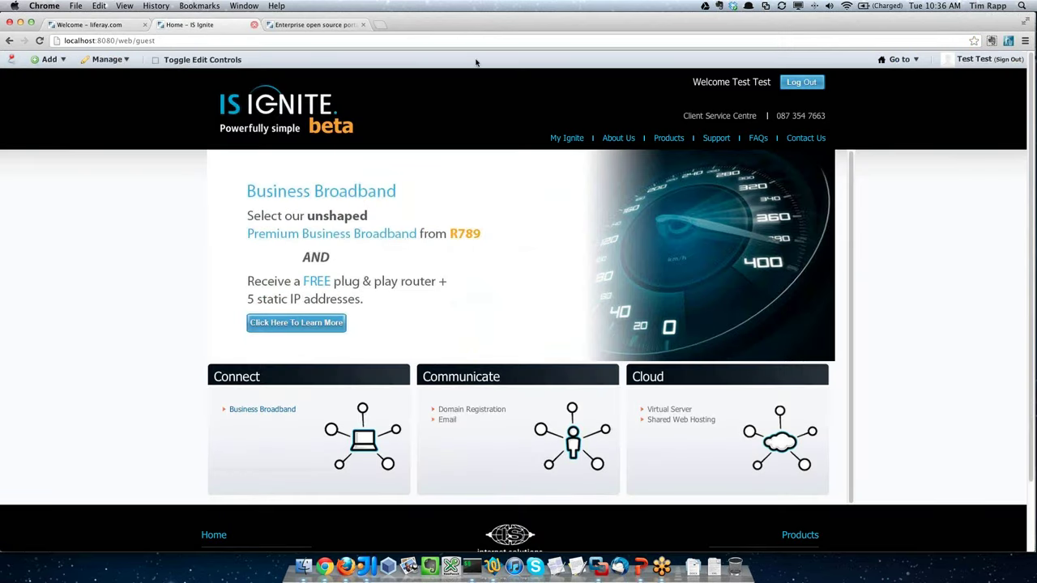
{"action": "left_click", "coordinate": [801, 82]}
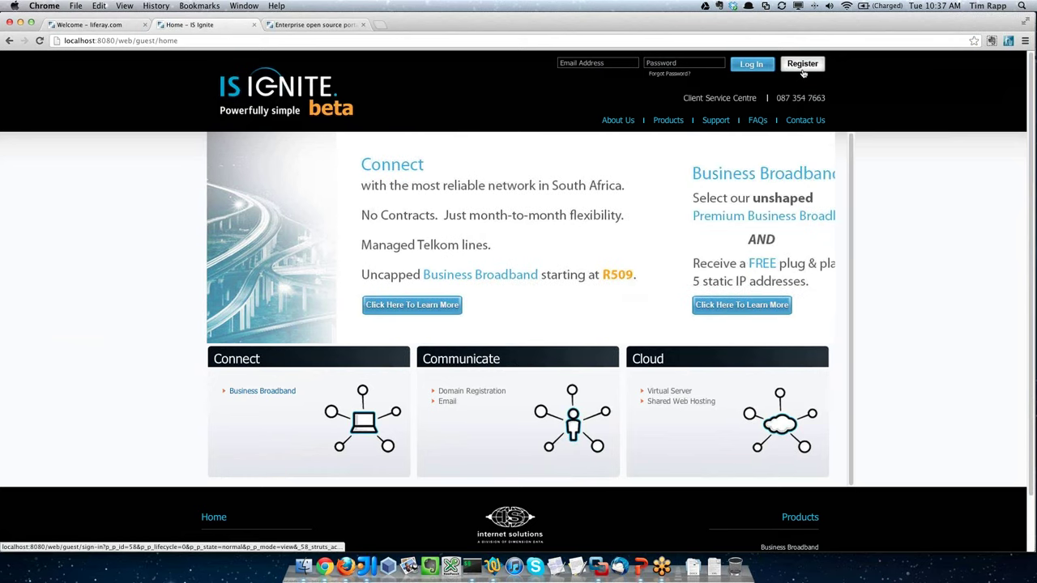
{"action": "left_click", "coordinate": [803, 65]}
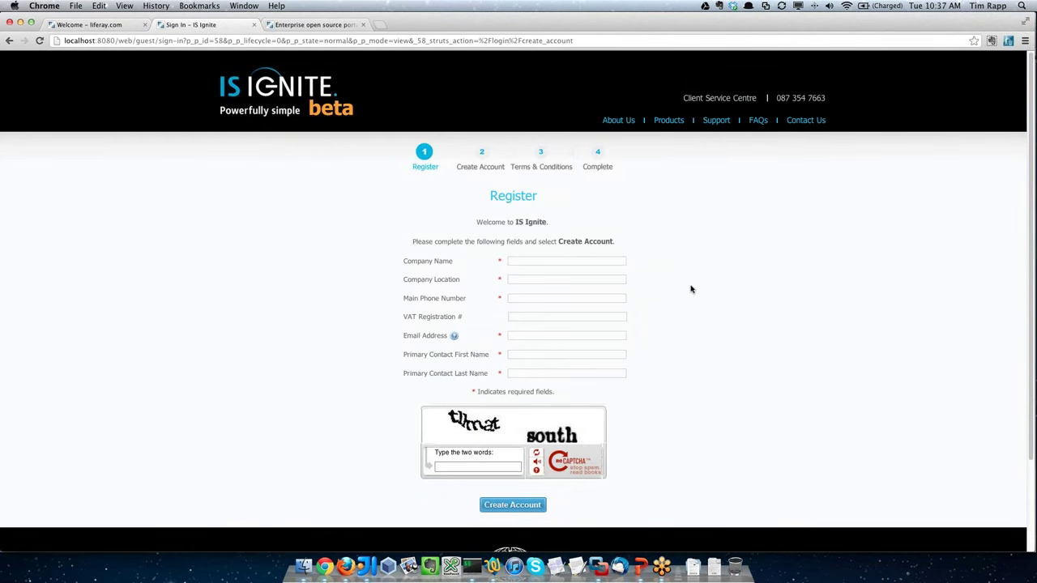
Step: Enter company name 'Zia', the company location and an autofilled main phone number
{"action": "left_click", "coordinate": [521, 258]}
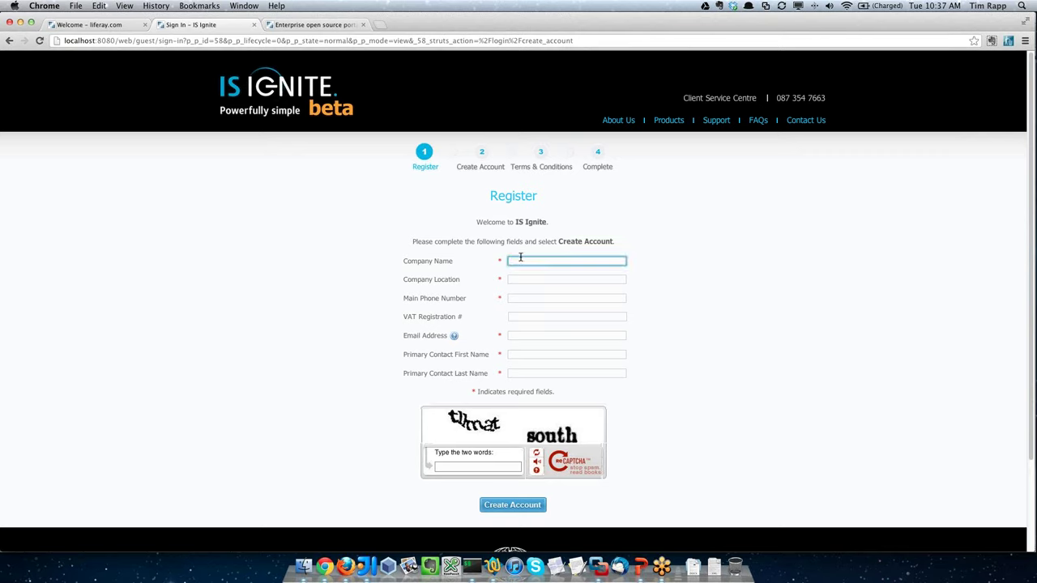
{"action": "type", "text": "Zia"}
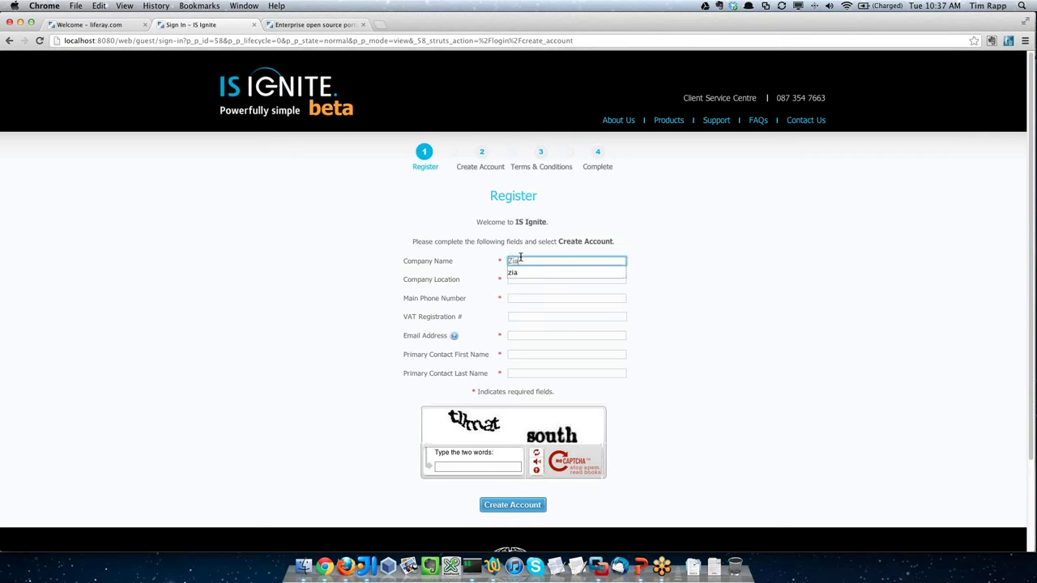
{"action": "key", "text": "Tab"}
{"action": "type", "text": "123"}
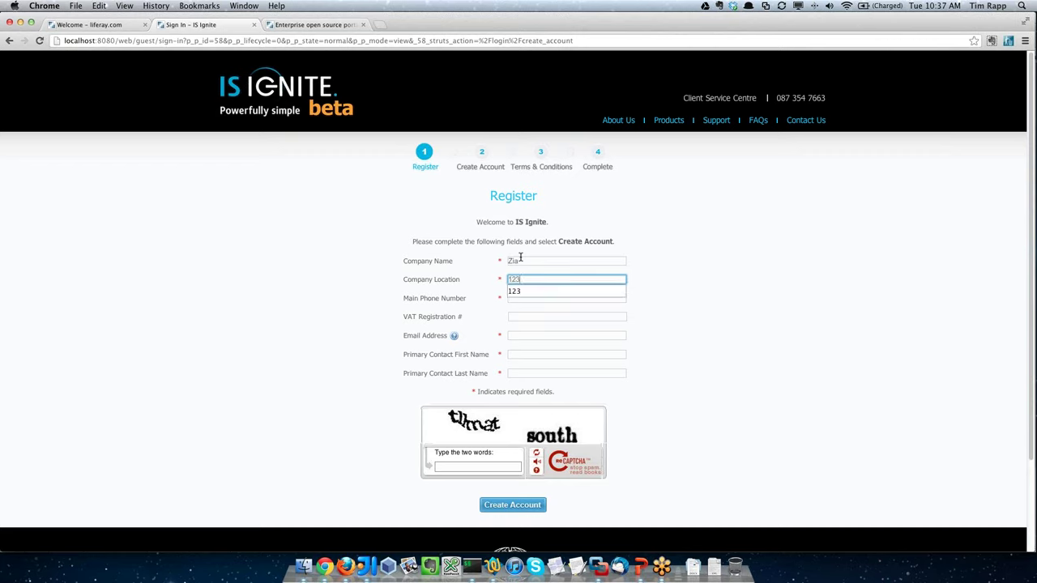
{"action": "key", "text": "Tab"}
{"action": "type", "text": "303"}
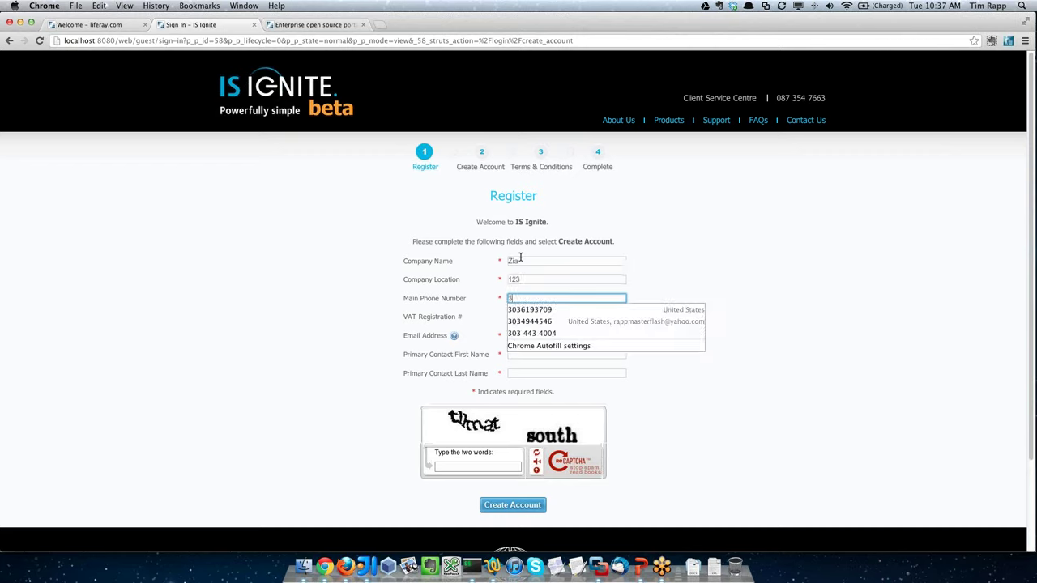
{"action": "key", "text": "Down"}
{"action": "key", "text": "Down"}
{"action": "key", "text": "Down"}
{"action": "key", "text": "Return"}
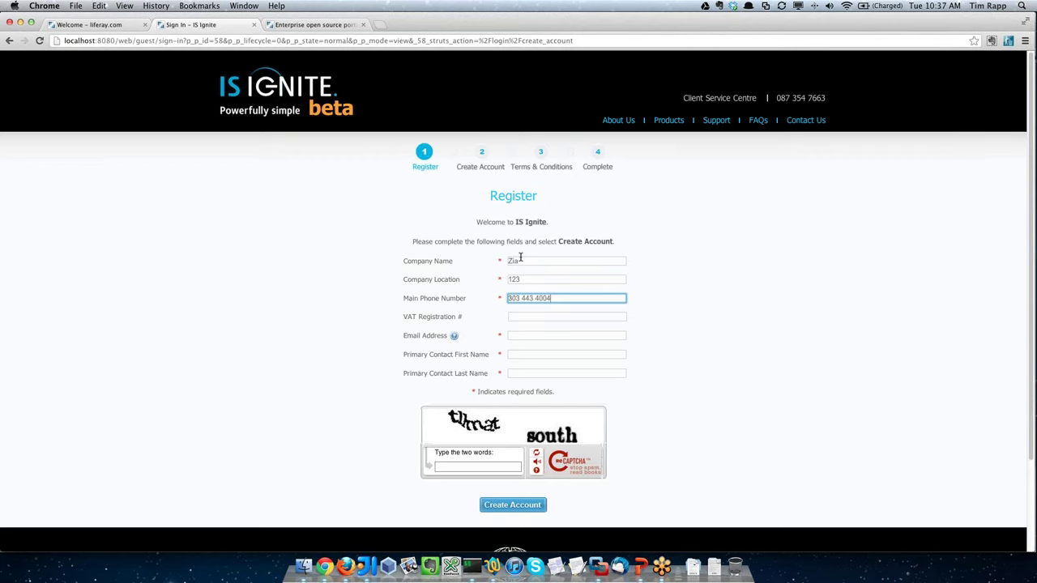
Step: Fill in the contact's e-mail address, first name and last name
{"action": "left_click", "coordinate": [528, 335]}
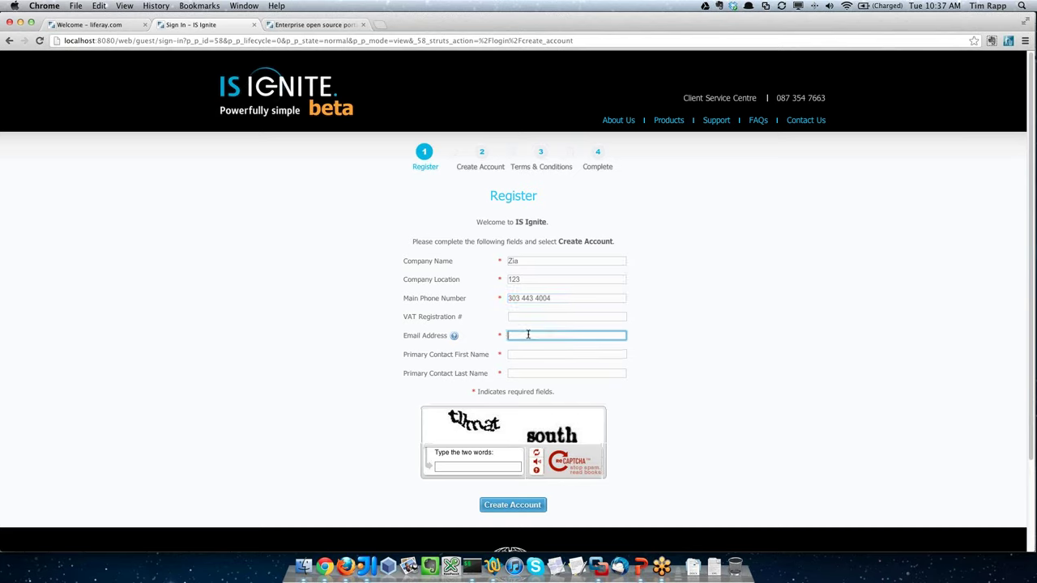
{"action": "type", "text": "pm@example.com,"}
{"action": "key", "text": "Tab"}
{"action": "type", "text": "tim"}
{"action": "key", "text": "Tab"}
{"action": "key", "text": "shift+Tab"}
{"action": "type", "text": "ray"}
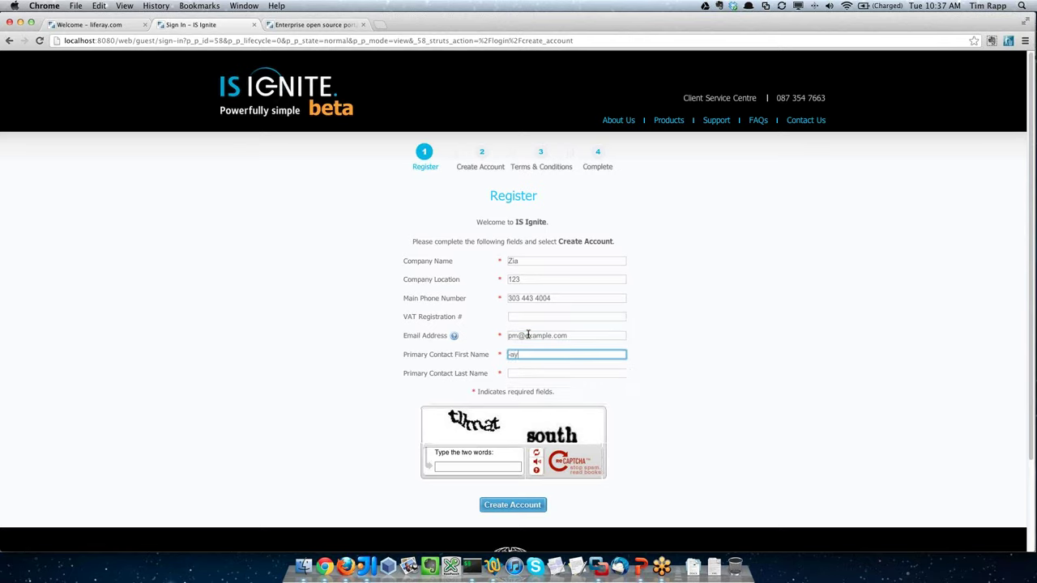
{"action": "key", "text": "BackSpace"}
{"action": "key", "text": "BackSpace"}
{"action": "type", "text": "eyton"}
{"action": "key", "text": "Tab"}
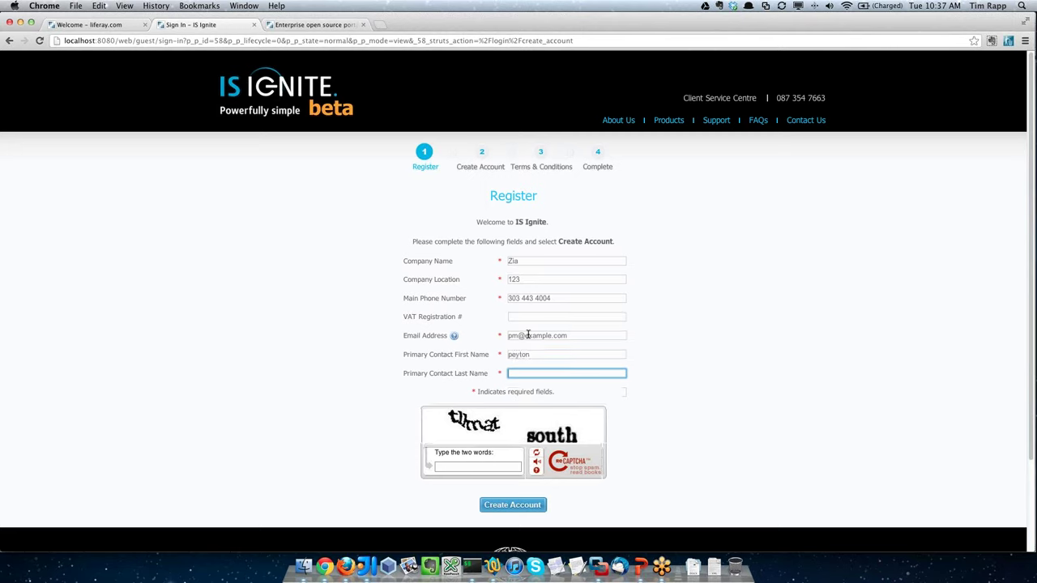
{"action": "type", "text": "manning"}
Step: Enter the captcha words and submit the registration with Create Account
{"action": "left_click", "coordinate": [476, 467]}
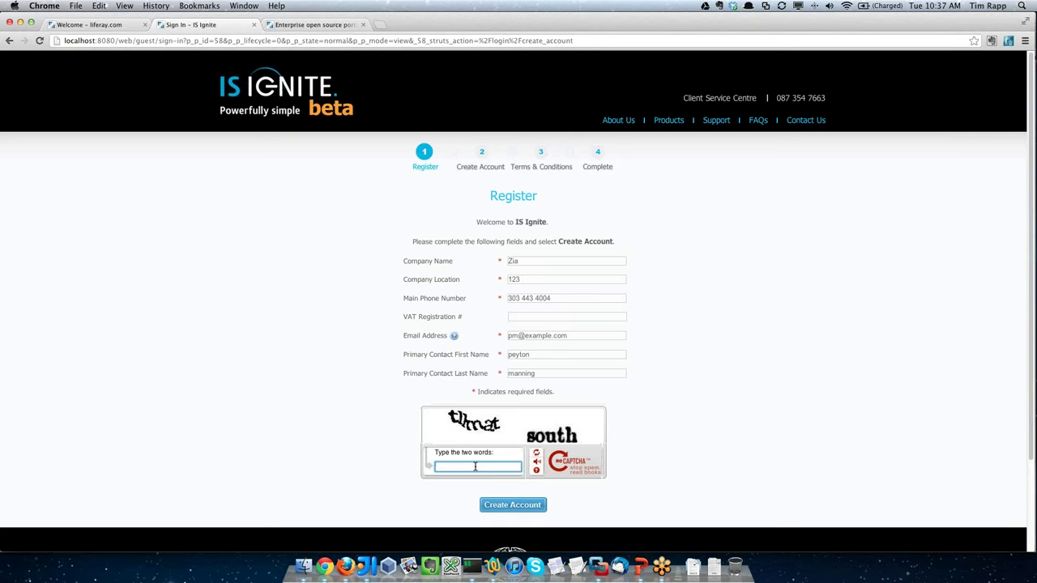
{"action": "type", "text": "tlmat"}
{"action": "key", "text": "super+a"}
{"action": "type", "text": "south"}
{"action": "left_click", "coordinate": [519, 509]}
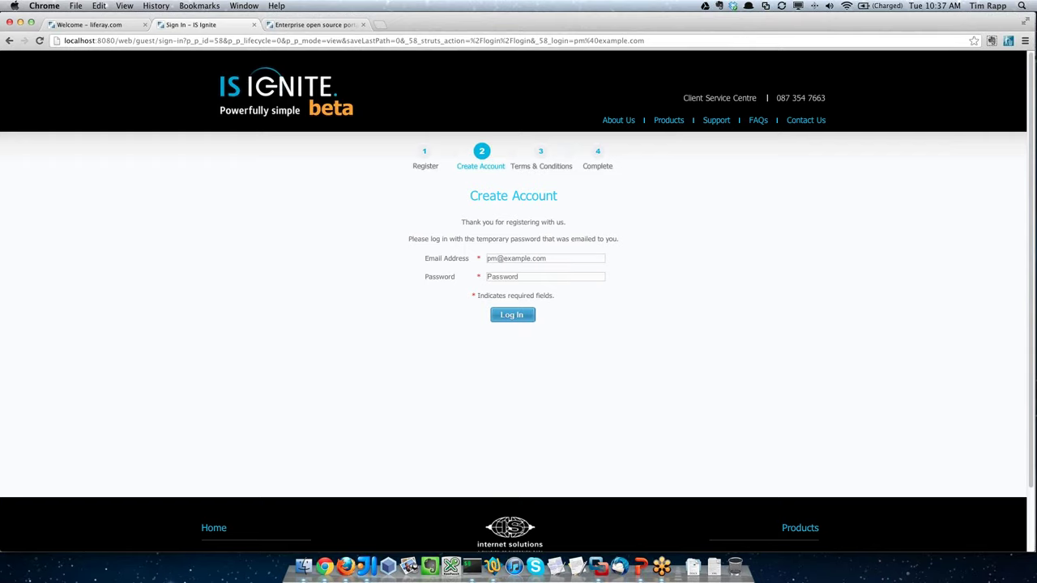
Step: Log in to IS Ignite with the emailed temporary password
{"action": "key", "text": "super+Tab"}
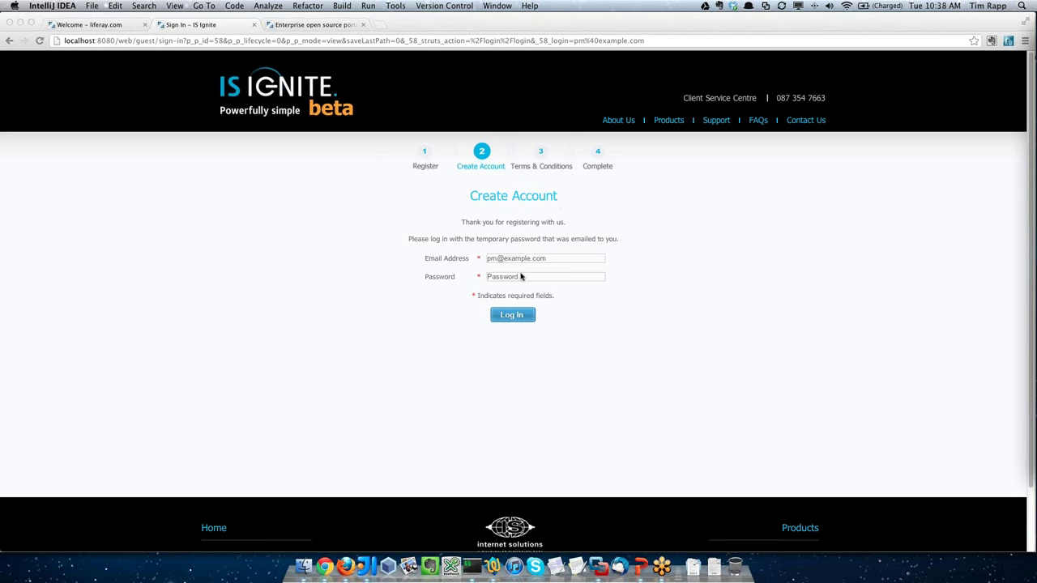
{"action": "left_click", "coordinate": [521, 276]}
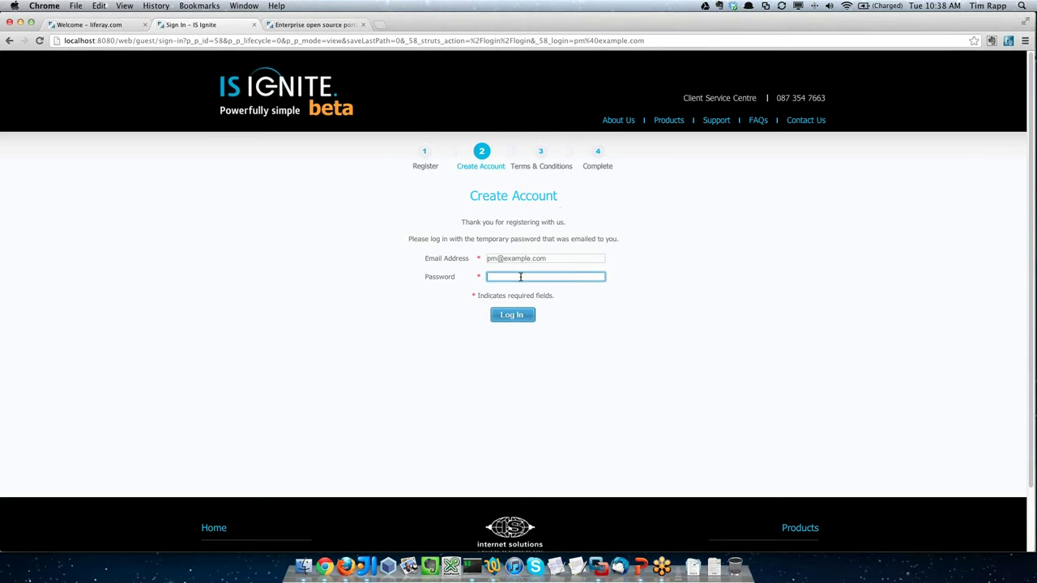
{"action": "key", "text": "super+Tab"}
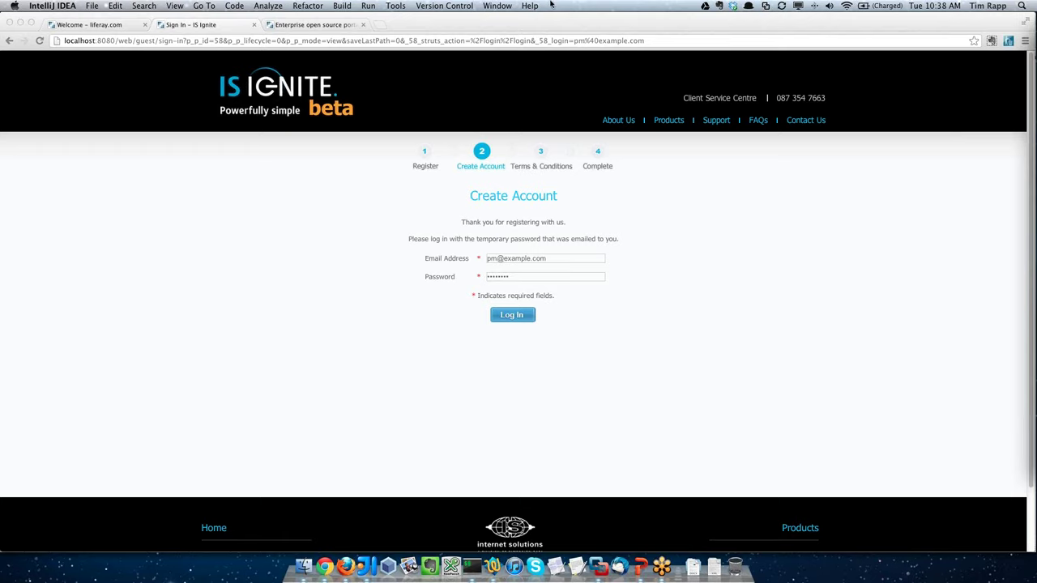
{"action": "left_click", "coordinate": [541, 319]}
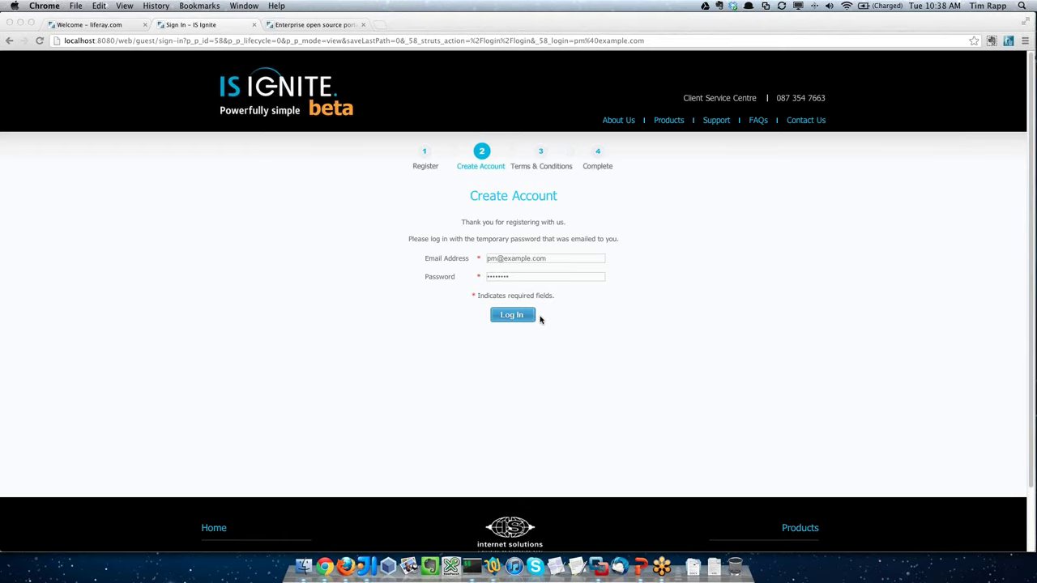
{"action": "left_click", "coordinate": [521, 318]}
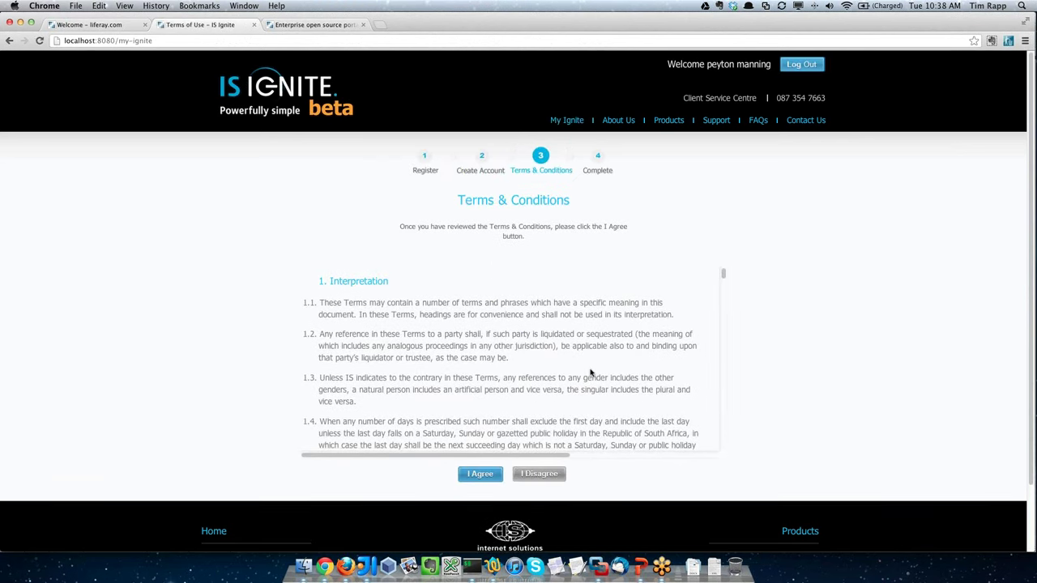
Step: Scroll through the Terms & Conditions text and agree to it
{"action": "scroll", "coordinate": [591, 373], "scroll_direction": "down", "scroll_amount": 2}
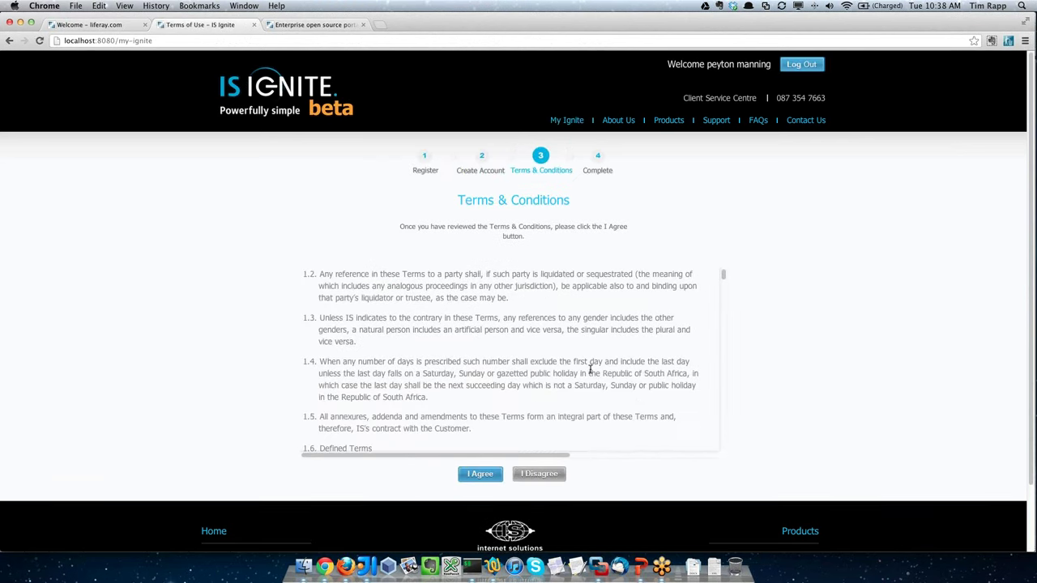
{"action": "scroll", "coordinate": [591, 371], "scroll_direction": "down", "scroll_amount": 5}
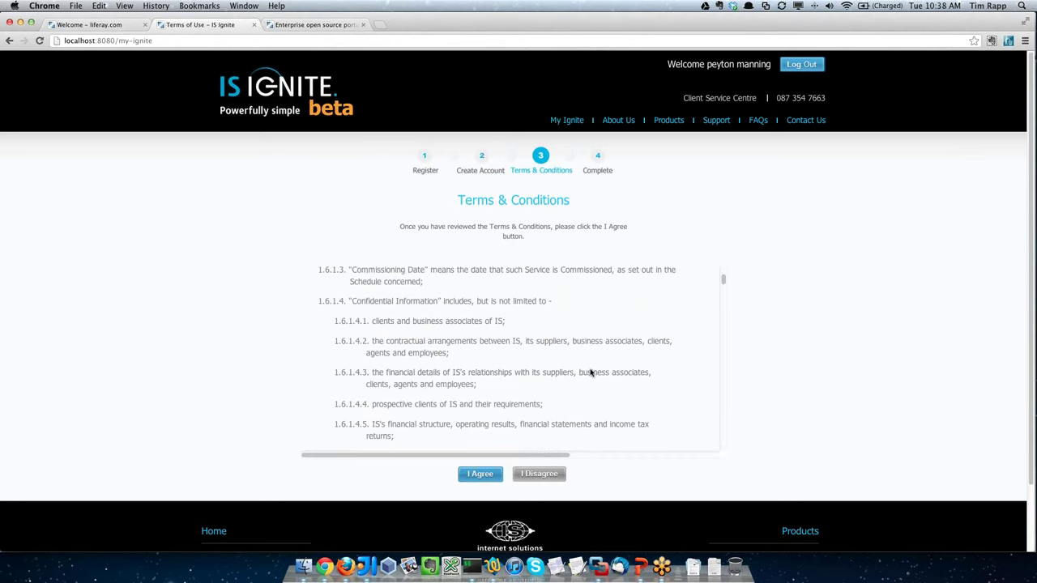
{"action": "scroll", "coordinate": [590, 371], "scroll_direction": "down", "scroll_amount": 10}
{"action": "left_click", "coordinate": [480, 473]}
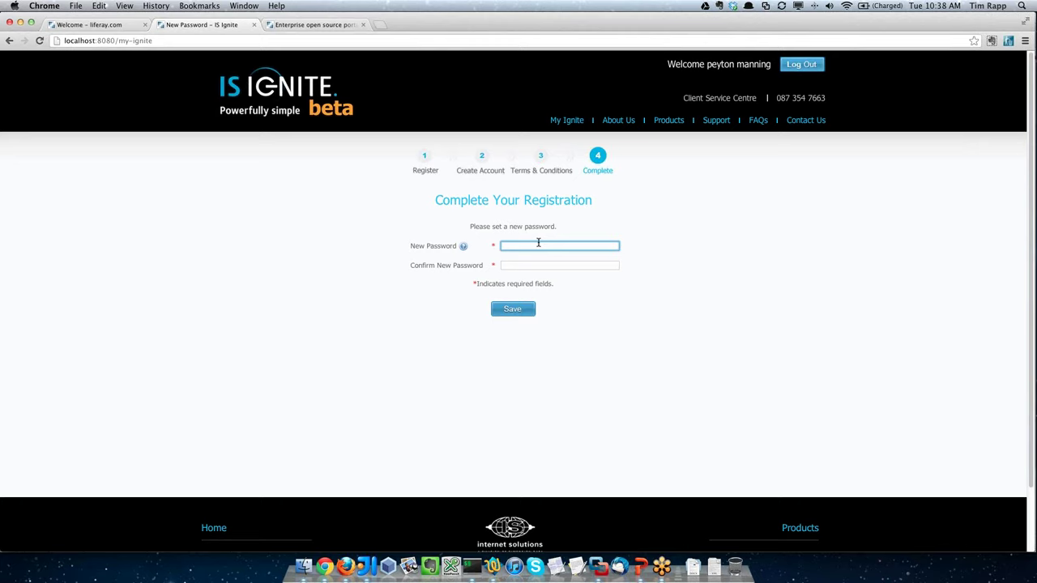
Step: Enter and confirm a new account password, then save it
{"action": "type", "text": "••••••"}
{"action": "key", "text": "Tab"}
{"action": "type", "text": "•••"}
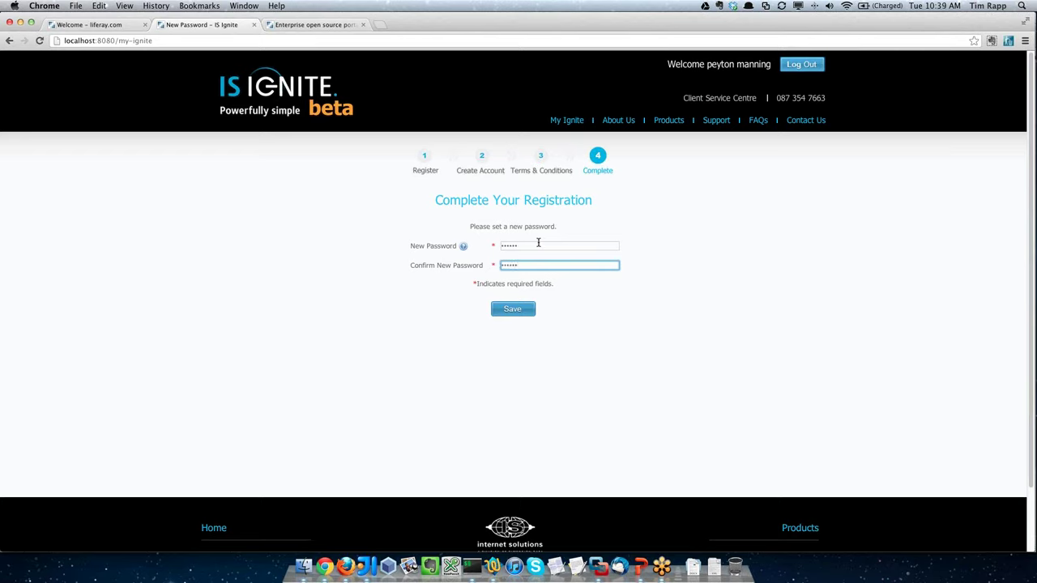
{"action": "left_click", "coordinate": [514, 311]}
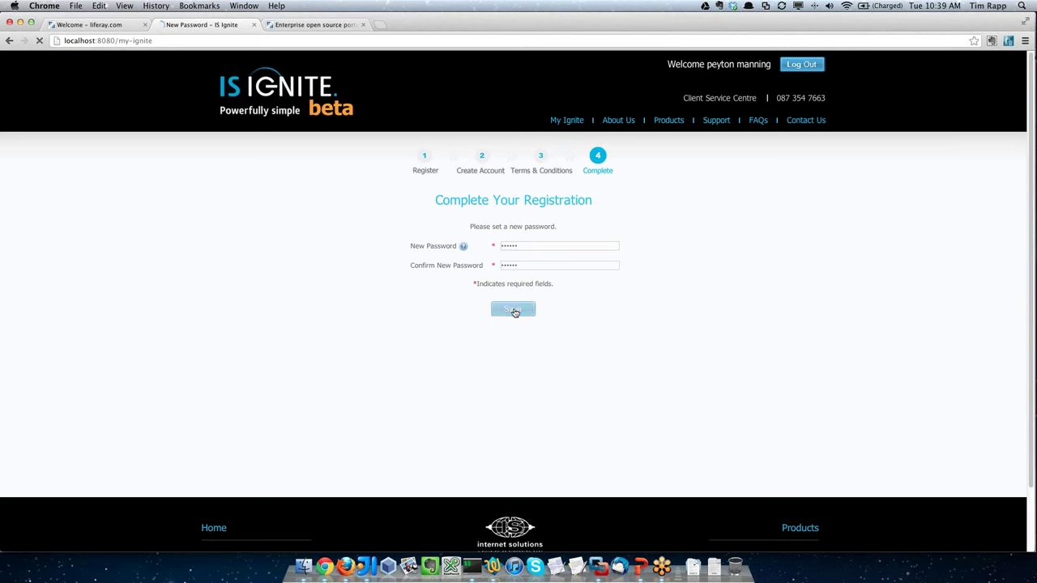
Step: Answer the city security question and finish registration with Enter Site
{"action": "left_click", "coordinate": [512, 289]}
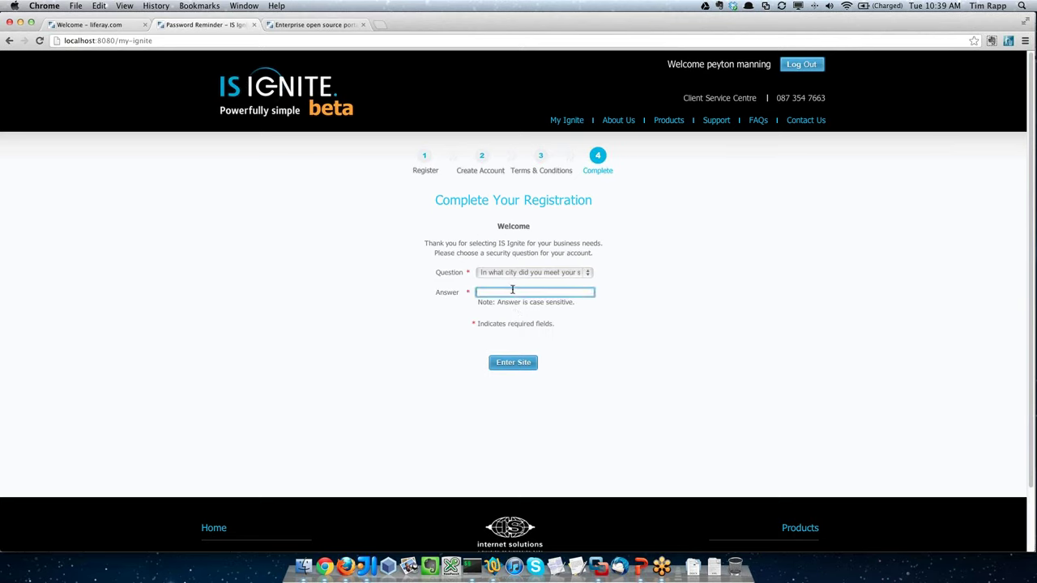
{"action": "key", "text": "Tab"}
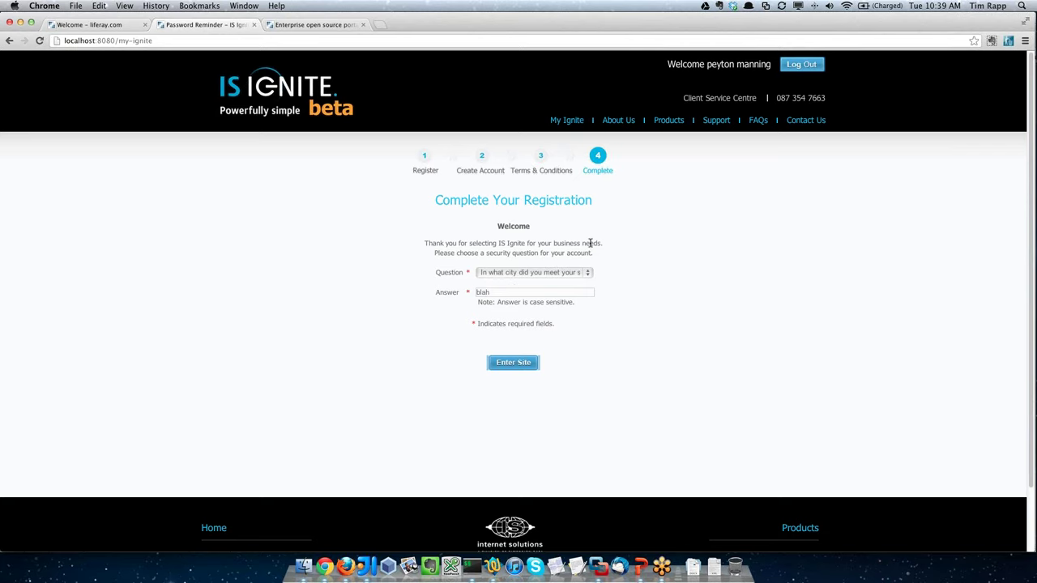
{"action": "left_click_drag", "start_coordinate": [597, 258], "coordinate": [424, 243]}
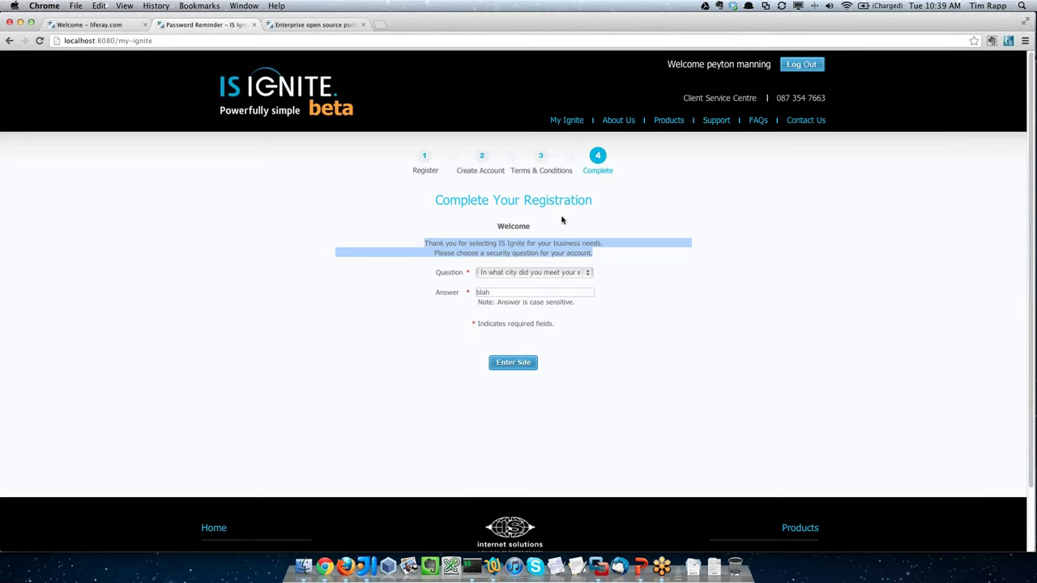
{"action": "left_click", "coordinate": [630, 249]}
{"action": "left_click_drag", "start_coordinate": [630, 248], "coordinate": [400, 151]}
{"action": "left_click", "coordinate": [403, 156]}
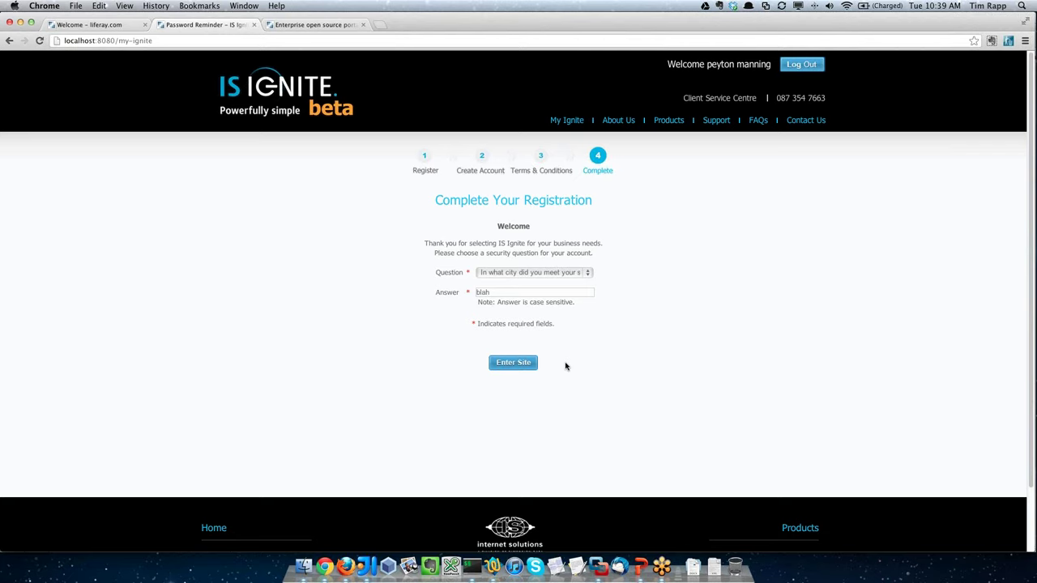
{"action": "left_click", "coordinate": [522, 364]}
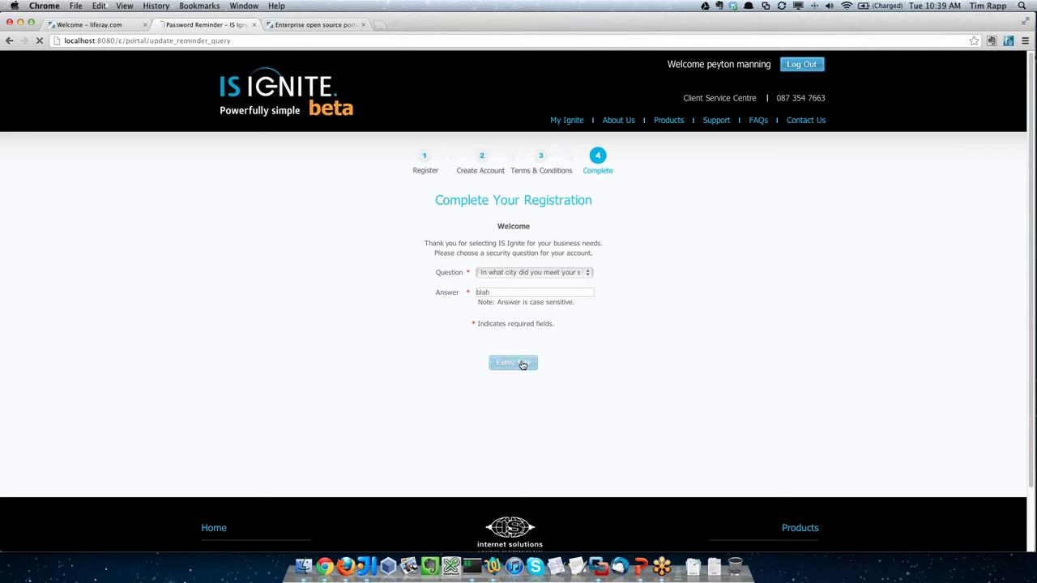